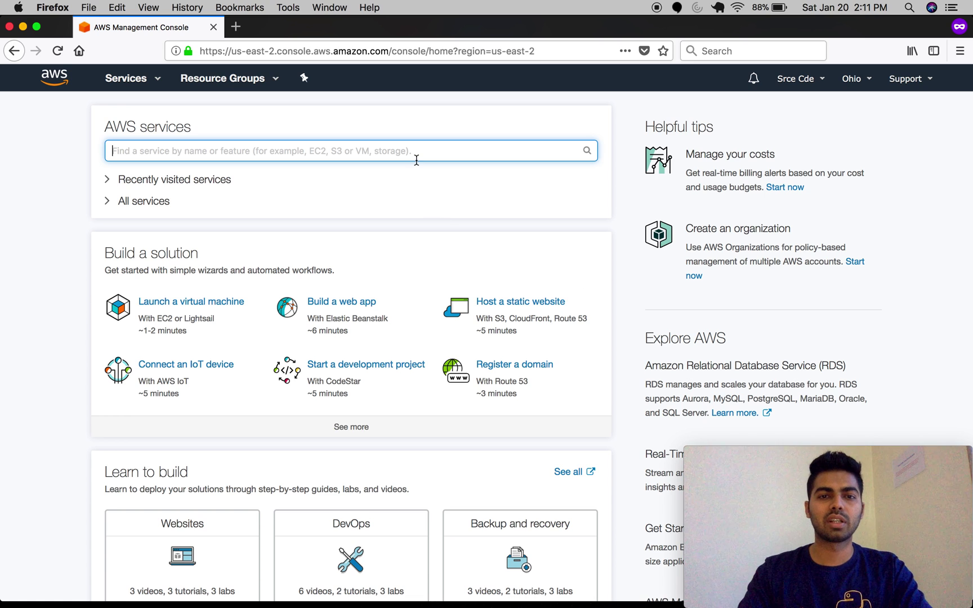
type("lamn")
Step: Search the console for 'lambda' and open the existing s3-trigger function
key("BackSpace")
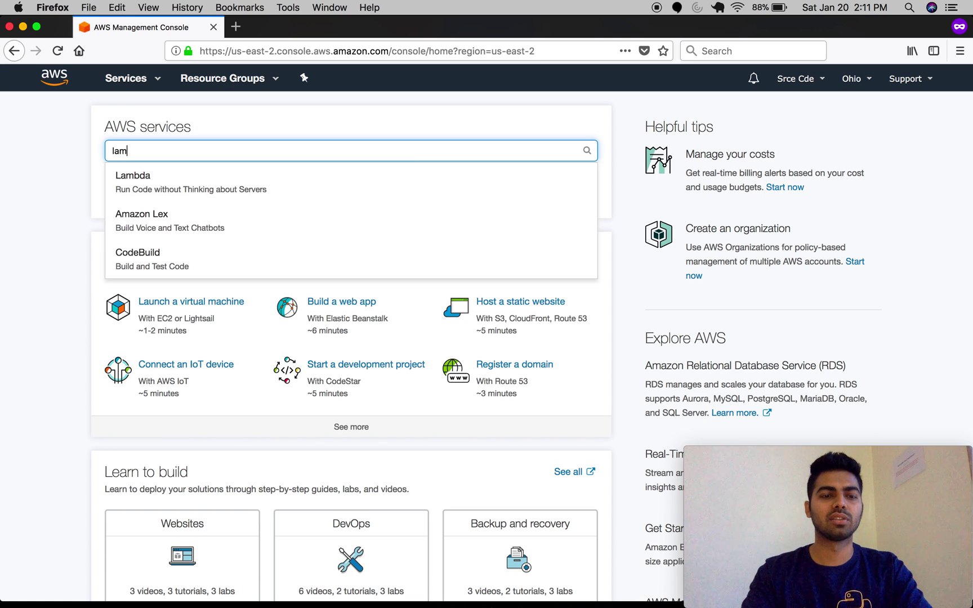
type("bda")
key("Return")
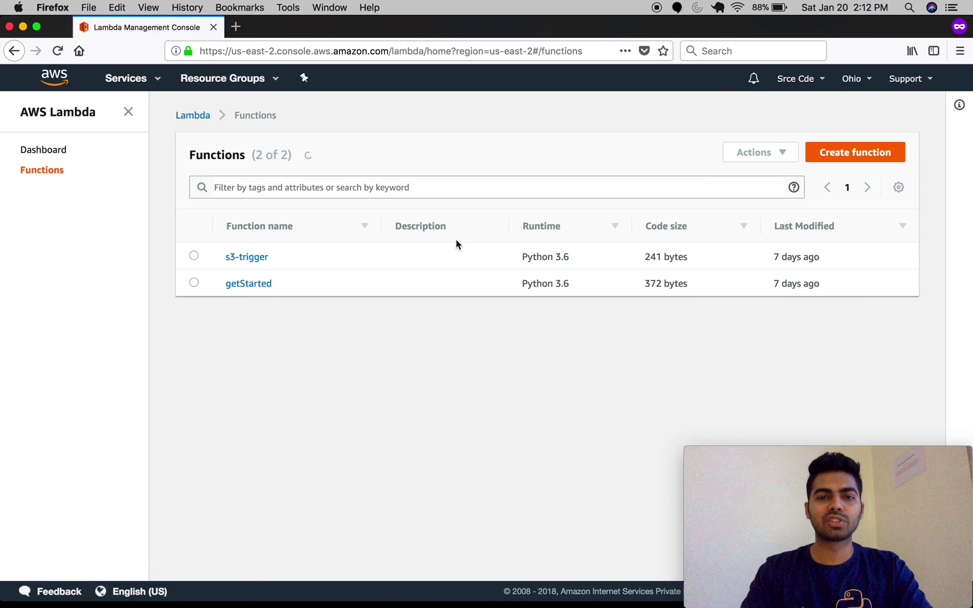
left_click(248, 260)
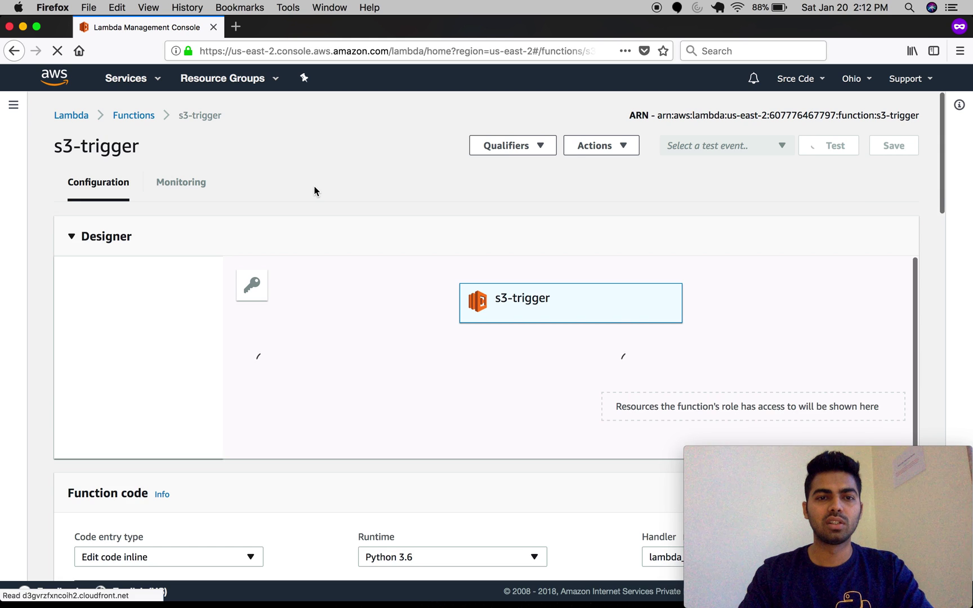
scroll(314, 191, "down", 3)
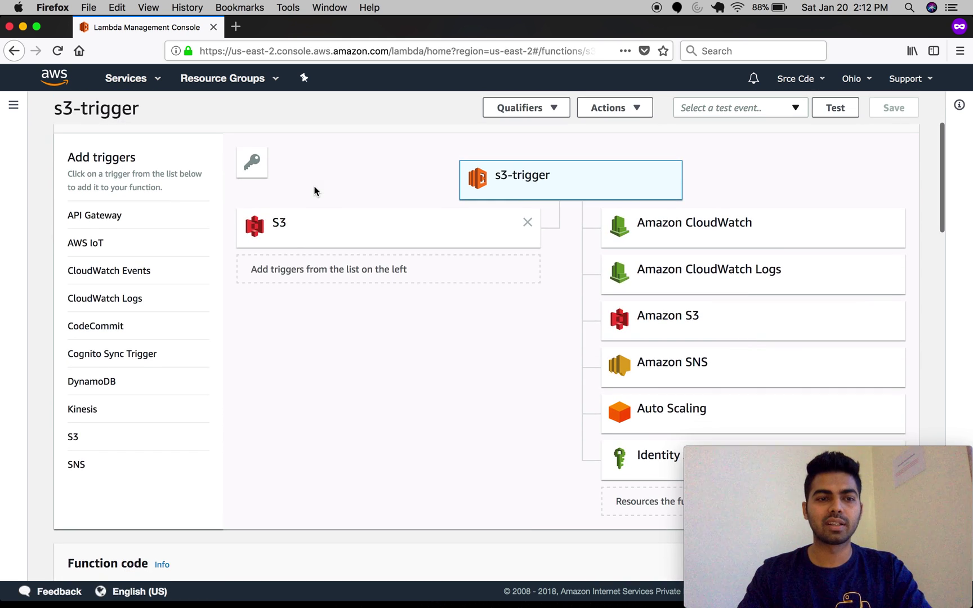
Step: Add CloudWatch Events as a trigger on s3-trigger and bring up its rule choices
left_click(138, 281)
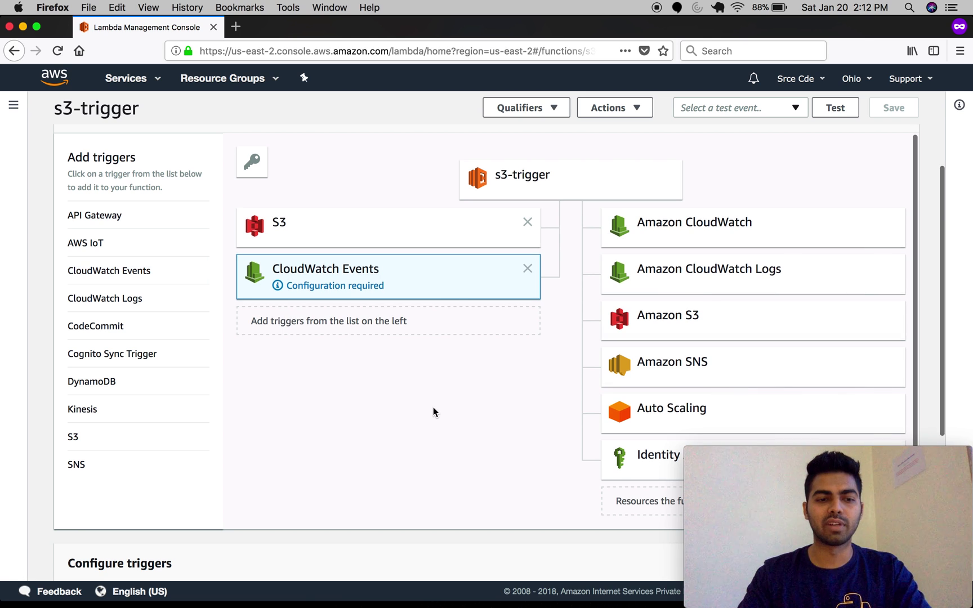
scroll(428, 411, "down", 3)
scroll(401, 415, "down", 3)
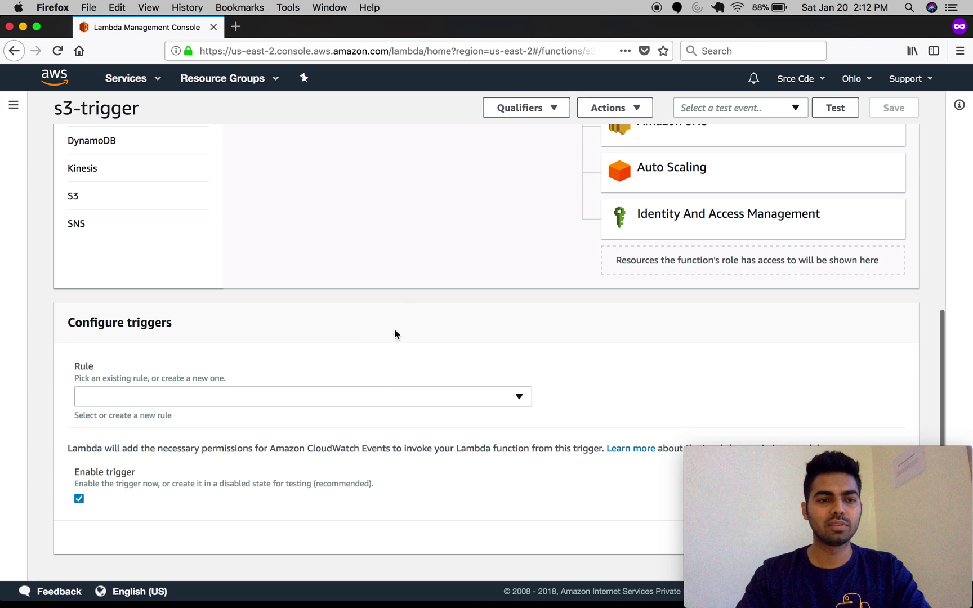
left_click(387, 396)
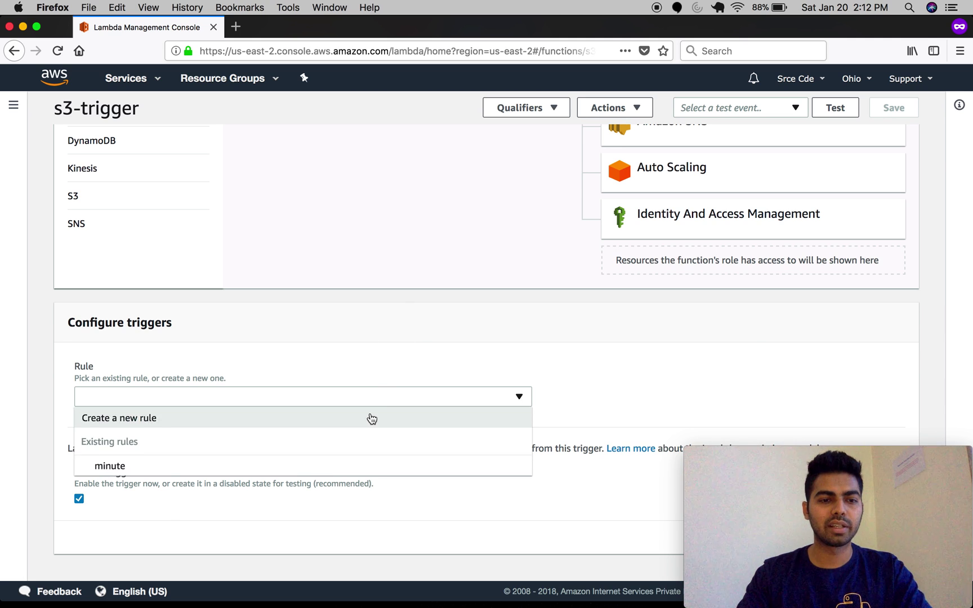
Step: Choose 'Create a new rule' and name the rule 'fiveminutes'
left_click(370, 418)
scroll(385, 297, "down", 2)
left_click(295, 337)
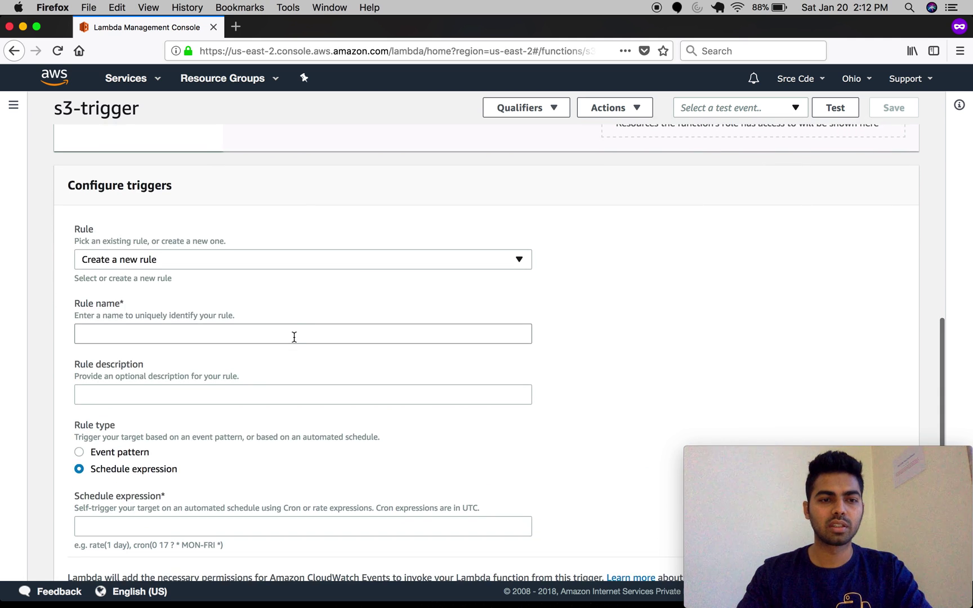
type("fiv")
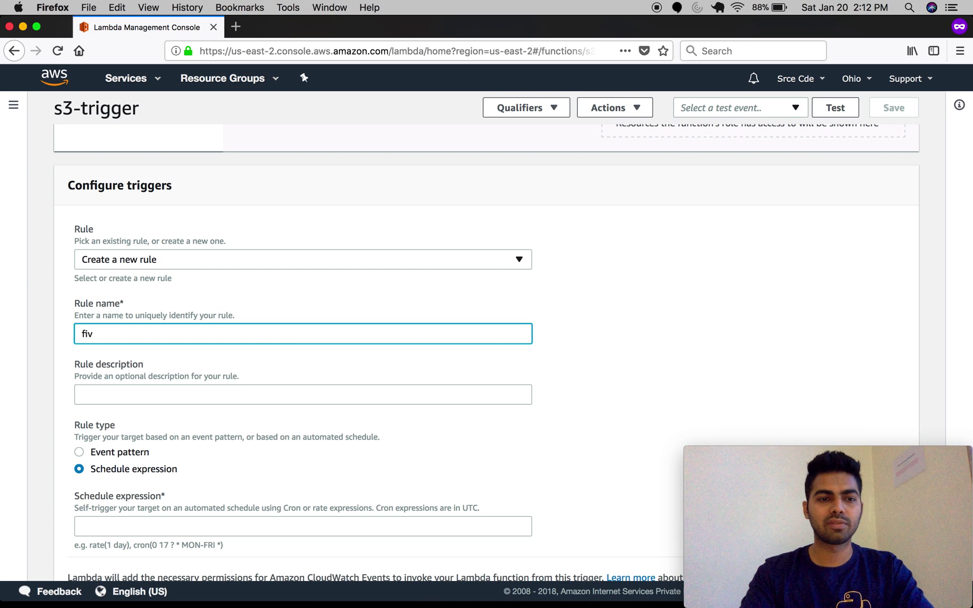
type("eminut")
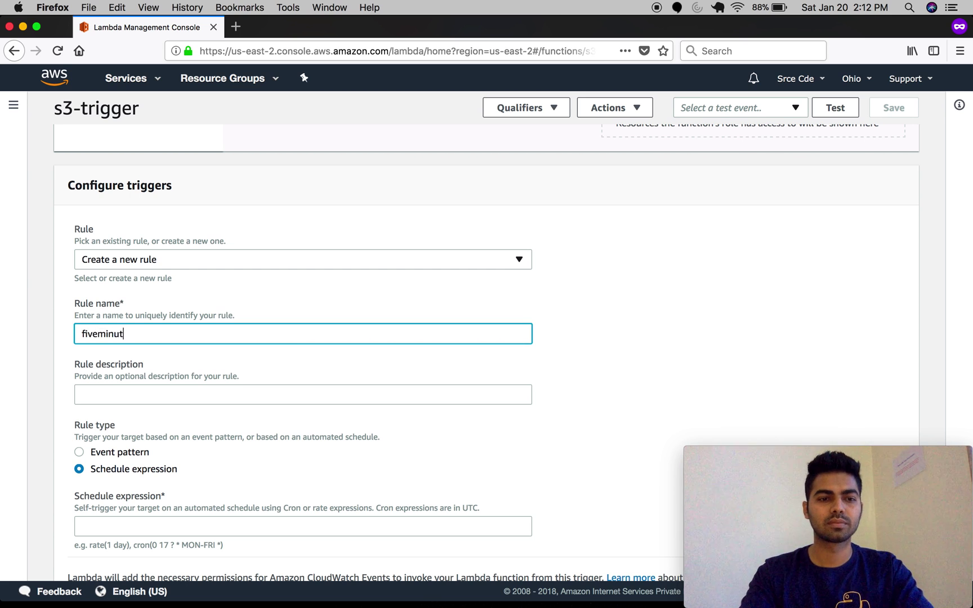
type("es")
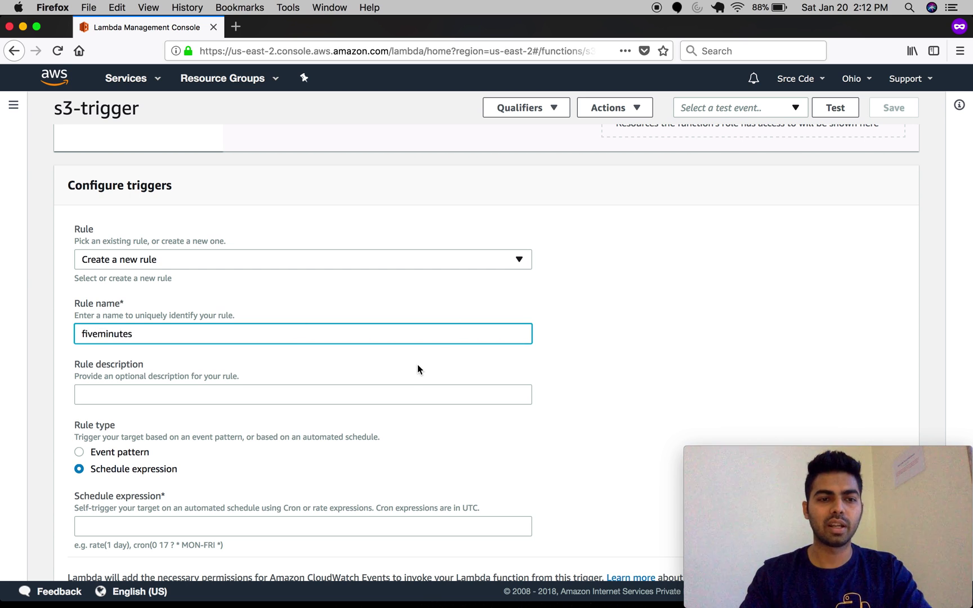
scroll(418, 365, "down", 2)
scroll(417, 364, "down", 1)
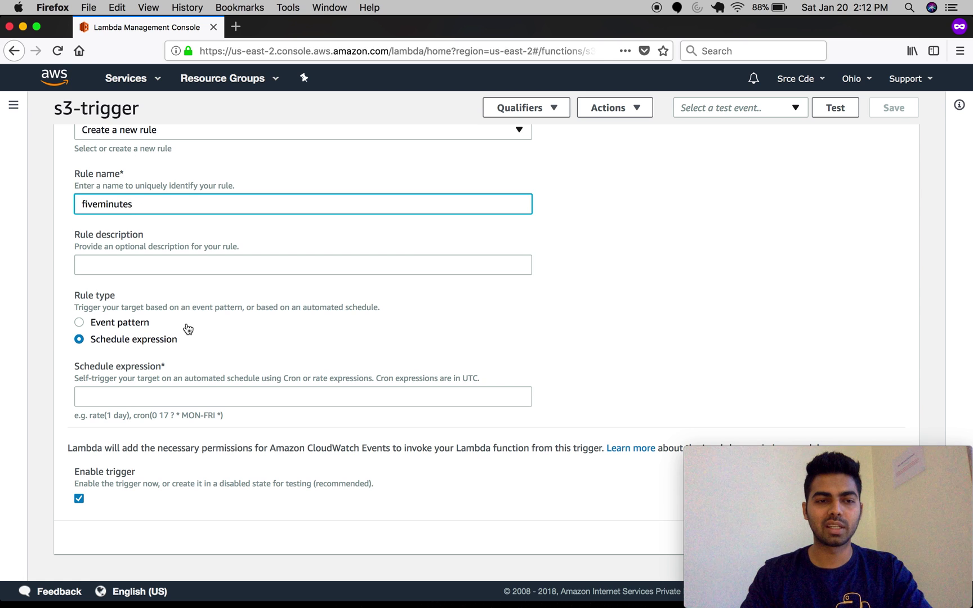
Step: Try an event-pattern rule for EC2 instance state-change notifications
left_click(134, 328)
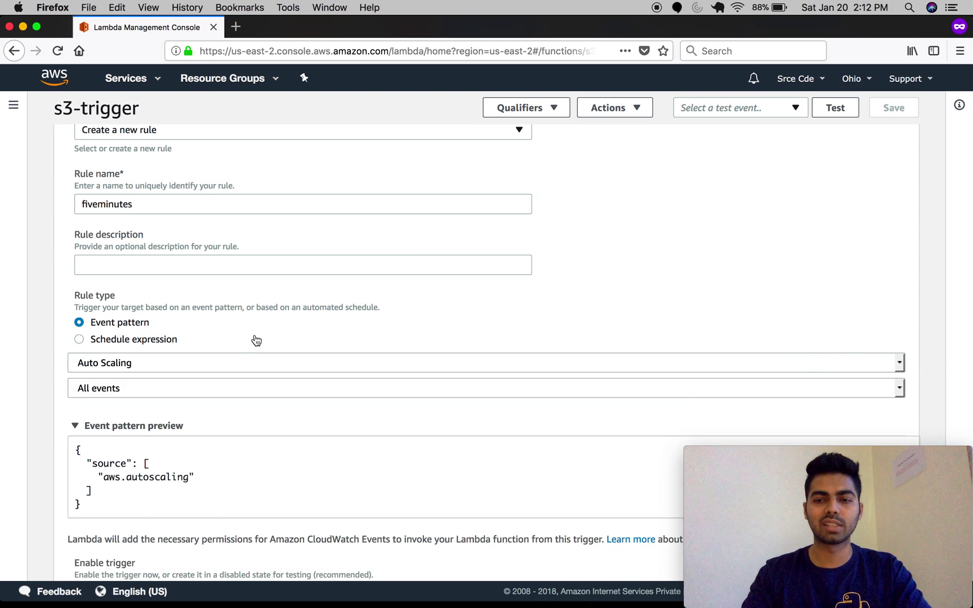
scroll(256, 340, "down", 1)
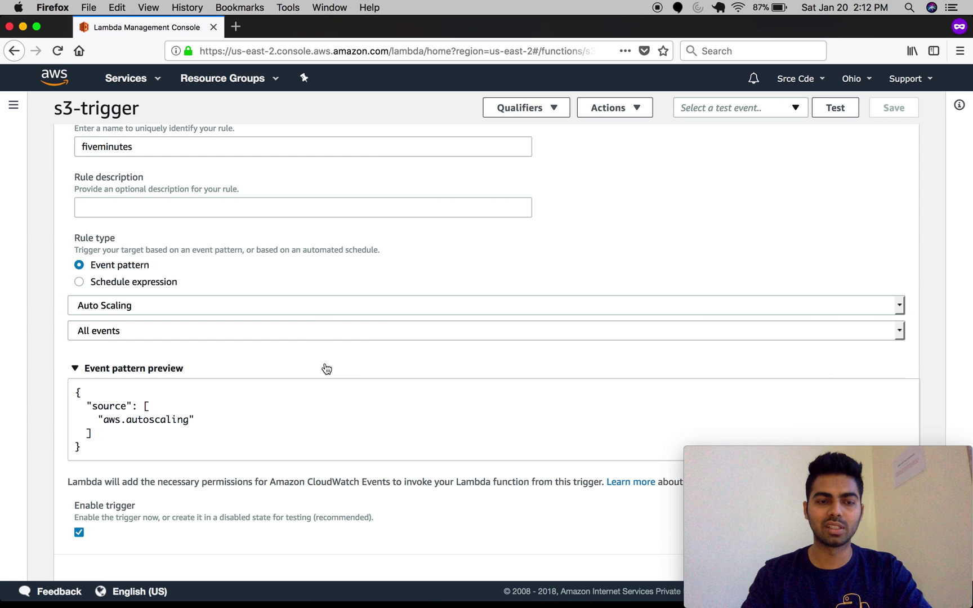
scroll(322, 361, "down", 1)
left_click(241, 272)
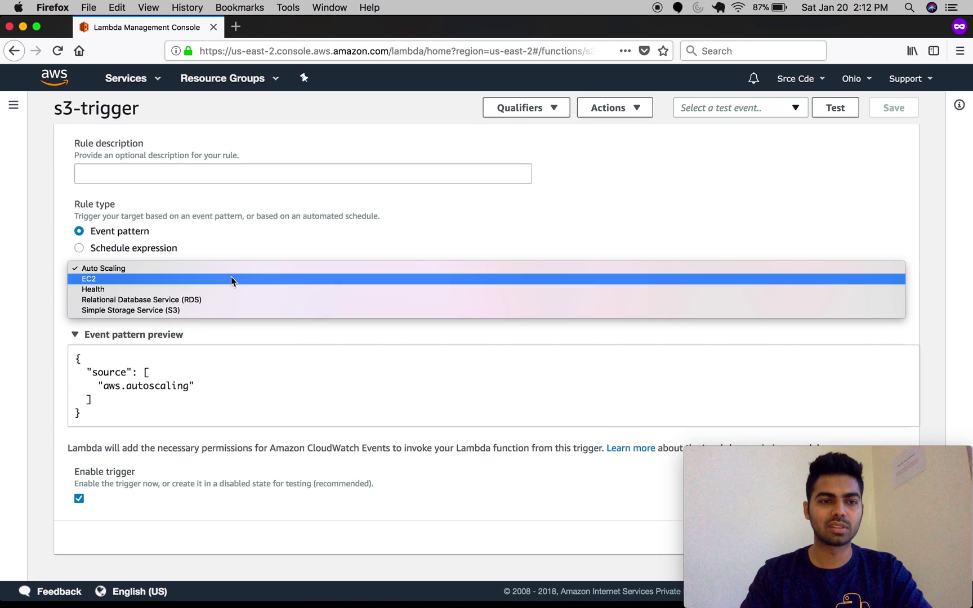
left_click(231, 278)
left_click(242, 301)
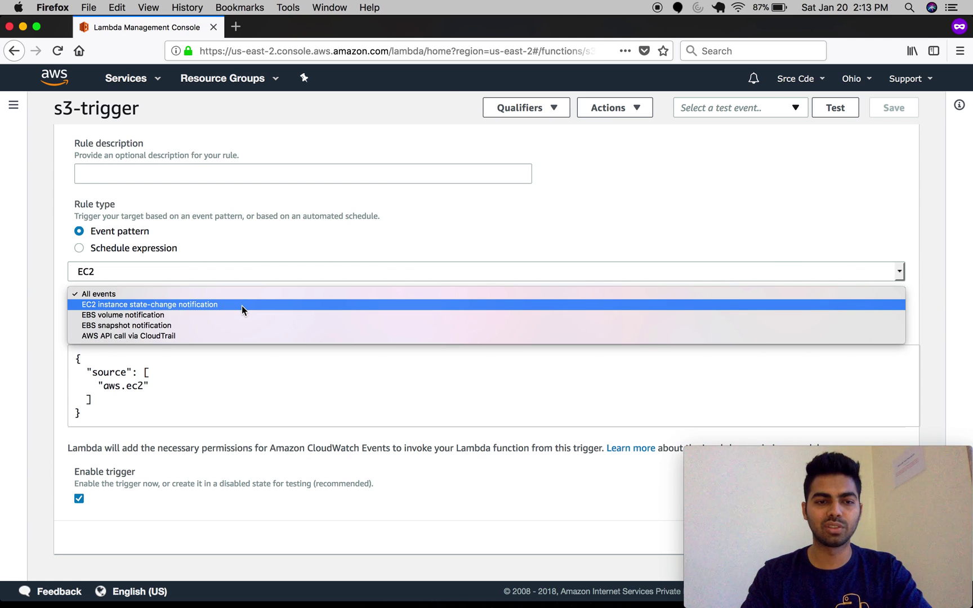
left_click(242, 305)
scroll(111, 321, "down", 2)
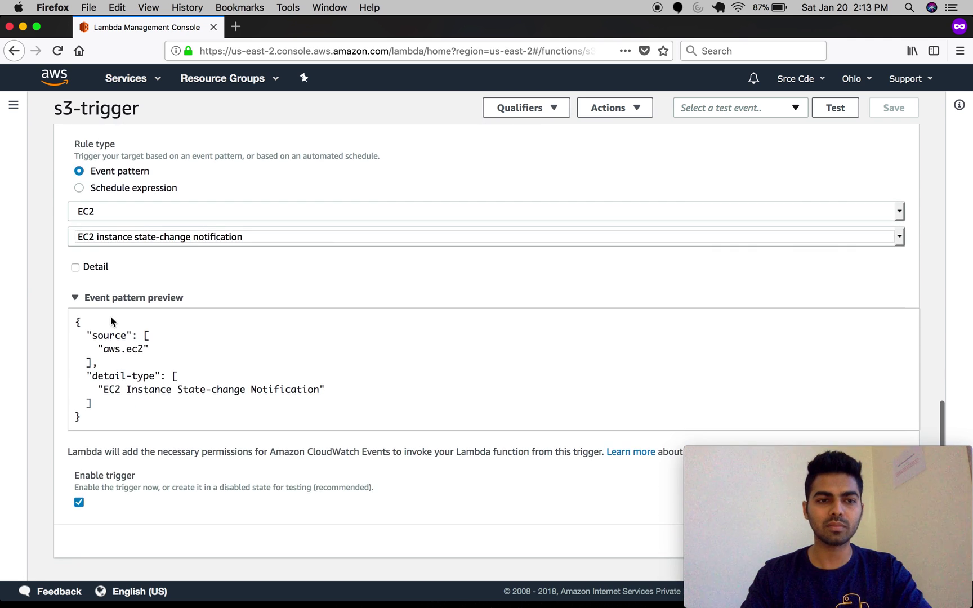
Step: Filter the EC2 pattern to the pending state, then revert the rule type to Schedule expression
left_click(75, 268)
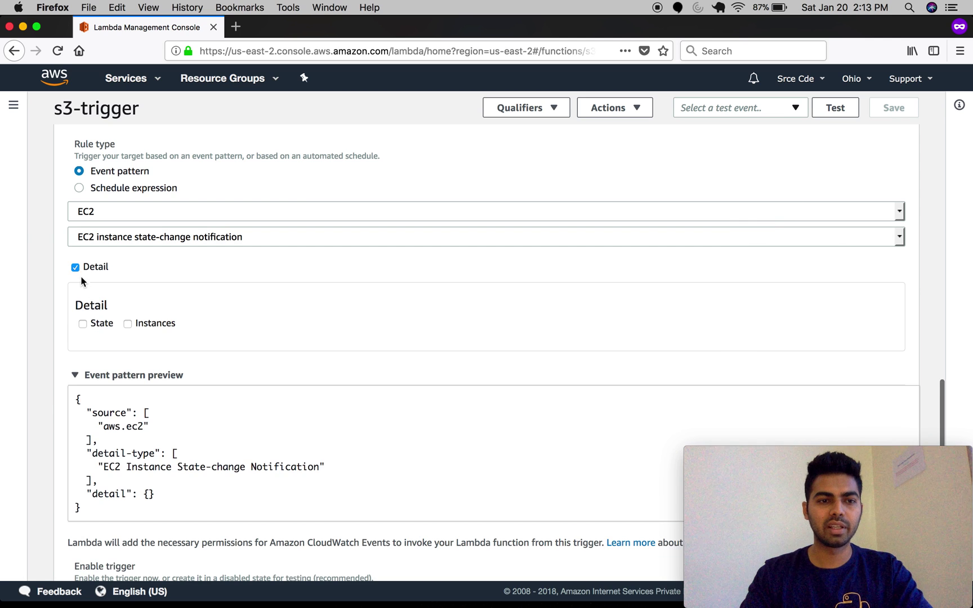
left_click(82, 325)
scroll(225, 371, "down", 2)
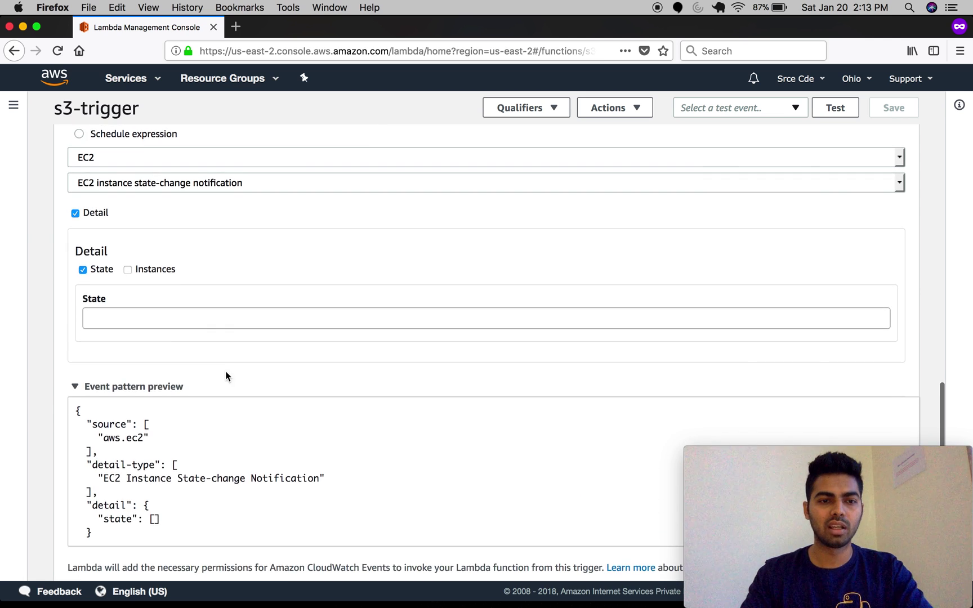
left_click(204, 323)
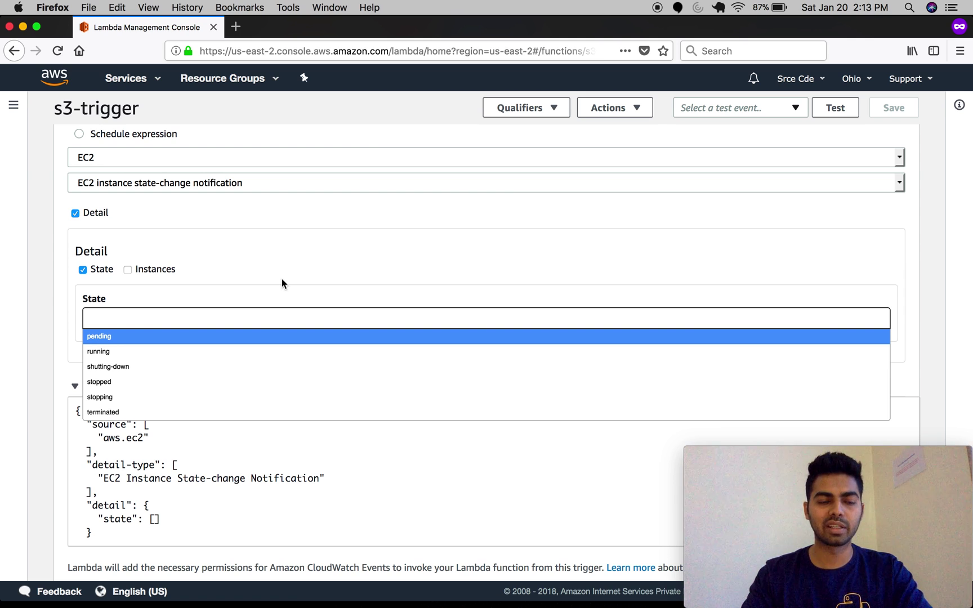
left_click(102, 336)
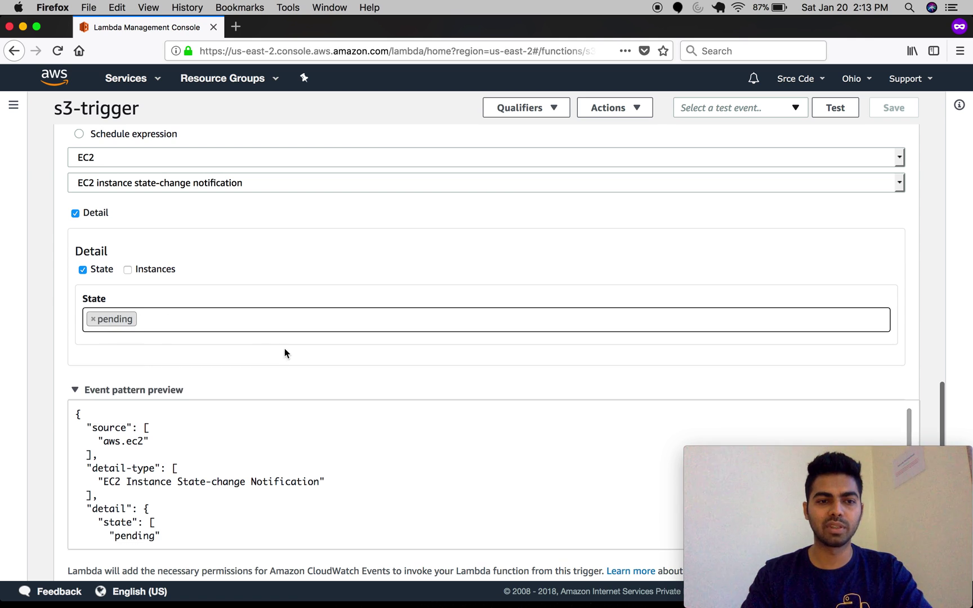
scroll(207, 366, "up", 1)
scroll(208, 366, "down", 3)
scroll(208, 366, "down", 1)
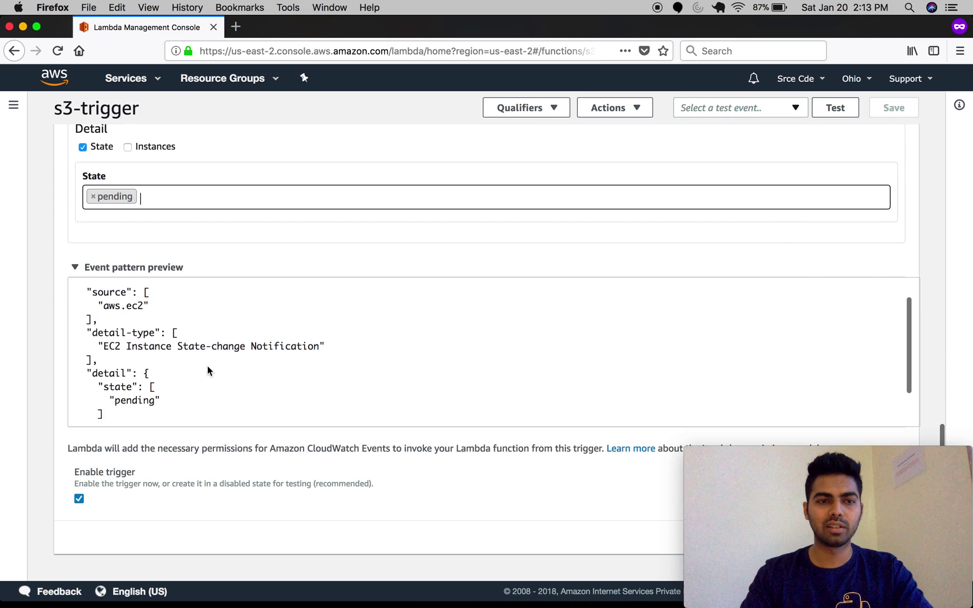
scroll(207, 370, "up", 1)
scroll(207, 370, "up", 3)
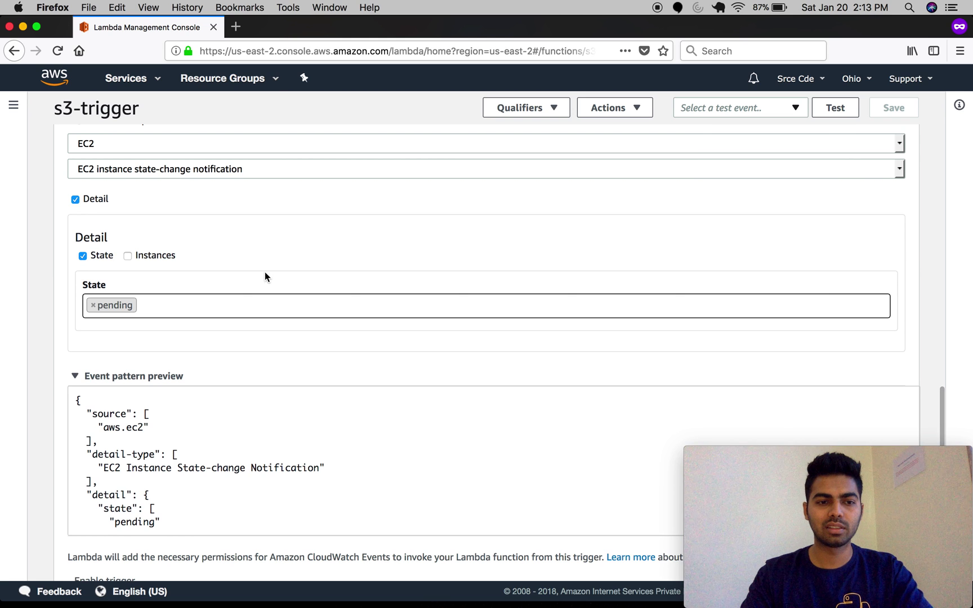
scroll(265, 273, "up", 3)
scroll(264, 273, "up", 3)
scroll(264, 274, "up", 2)
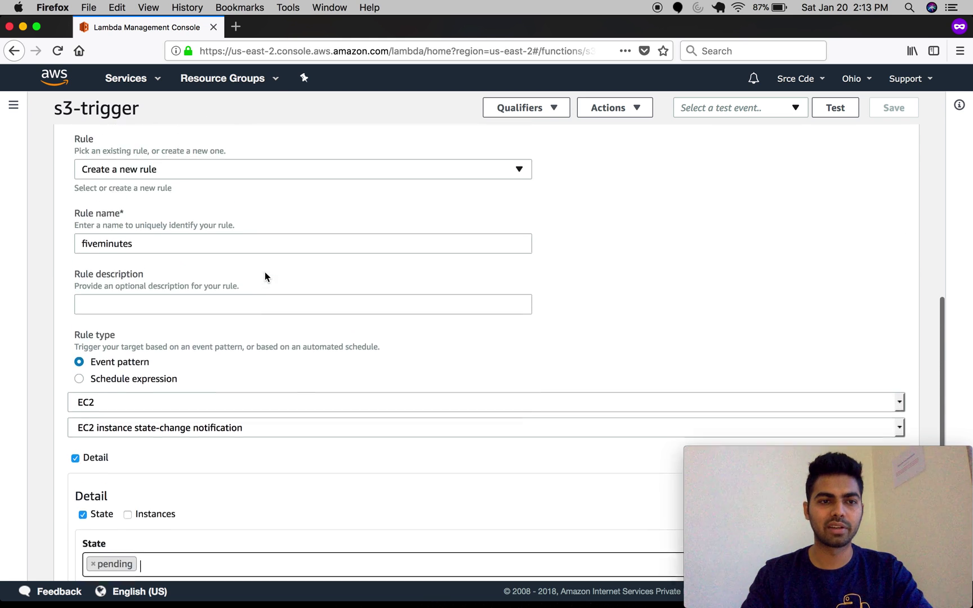
scroll(264, 271, "up", 2)
scroll(265, 272, "up", 2)
scroll(265, 272, "down", 4)
scroll(265, 272, "down", 2)
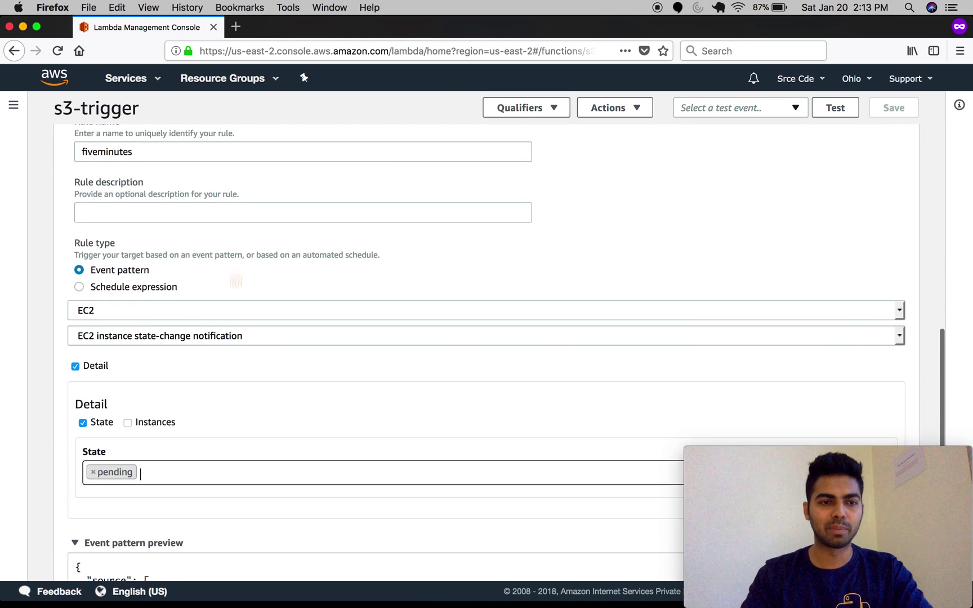
left_click(141, 294)
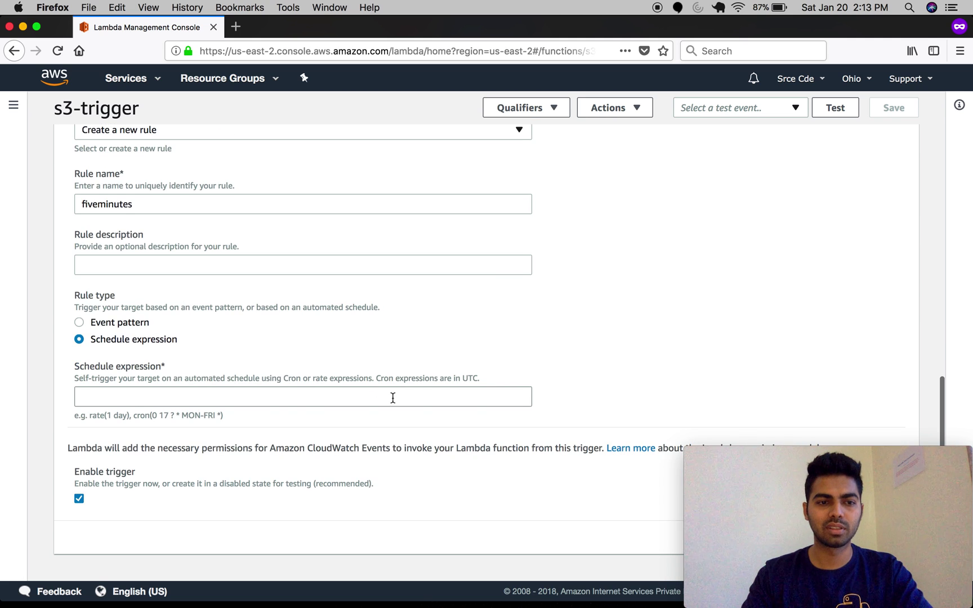
left_click(137, 397)
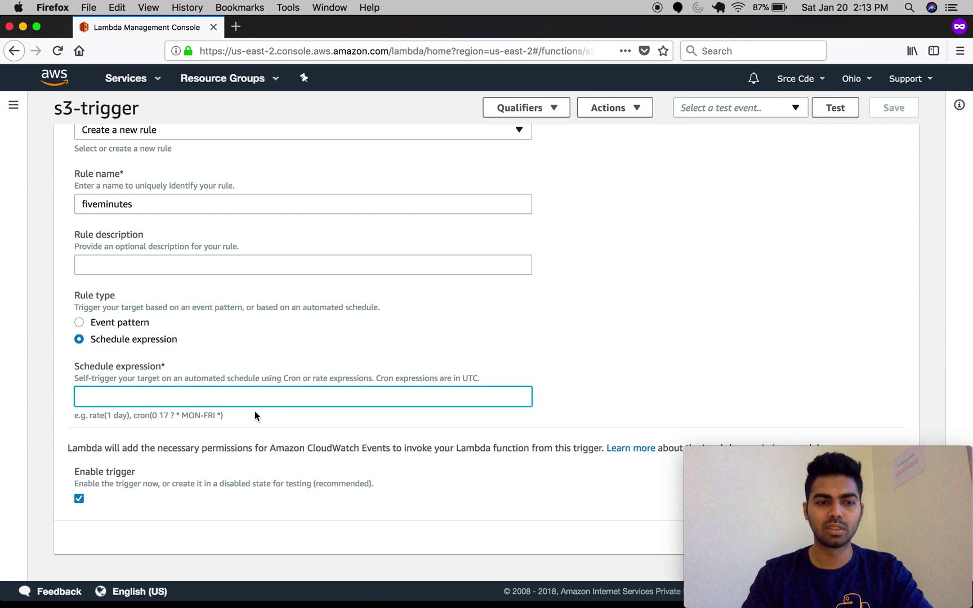
type("rate")
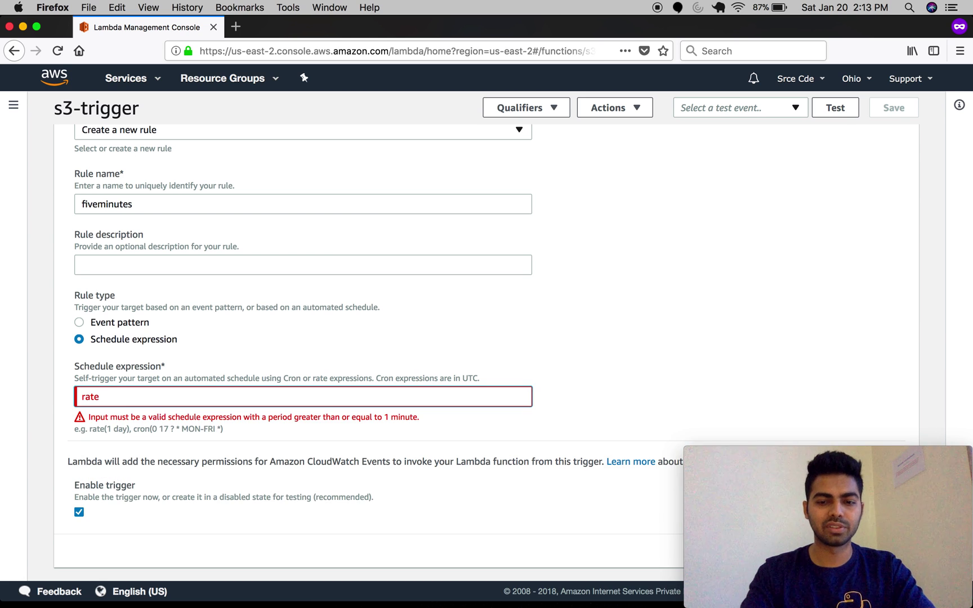
type("(1 day")
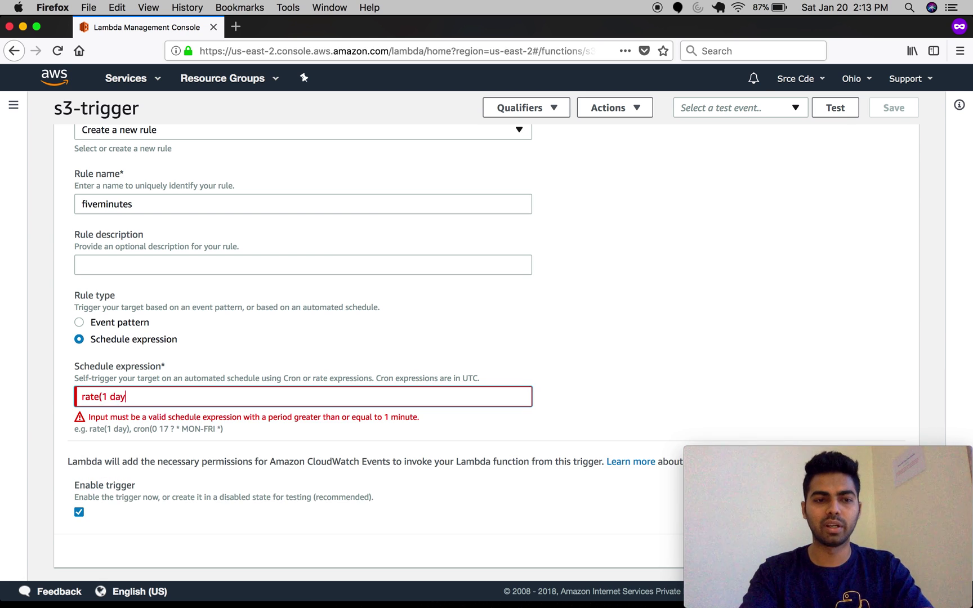
type(")")
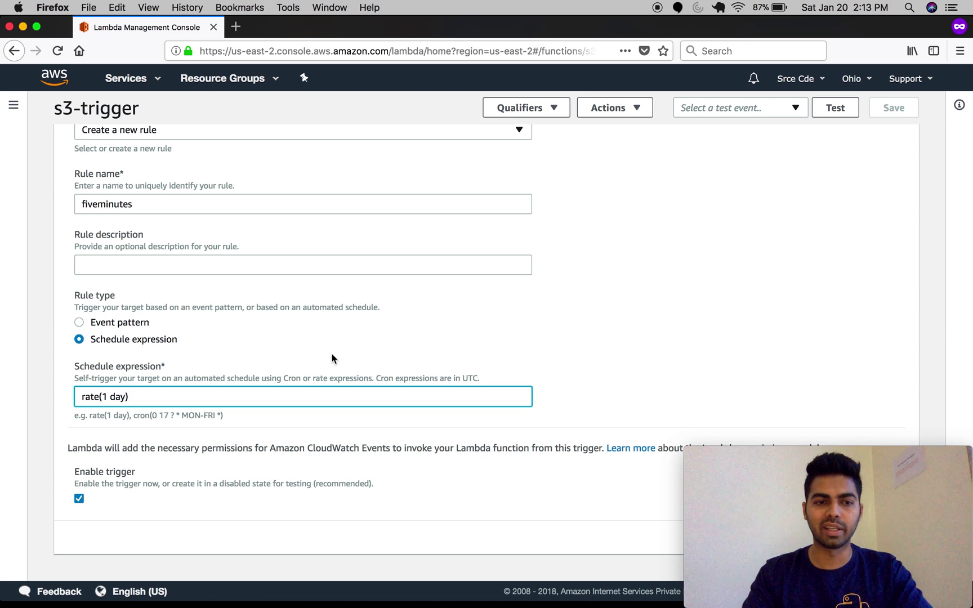
key("Left")
key("Left")
key("Left")
key("Left")
key("Left")
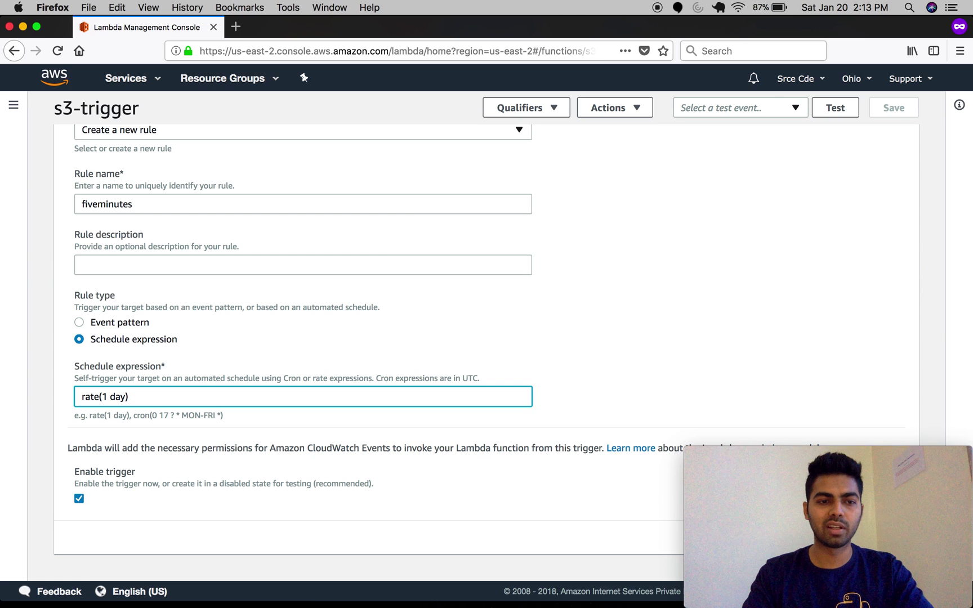
key("shift+Right")
key("shift+Right")
key("shift+Right")
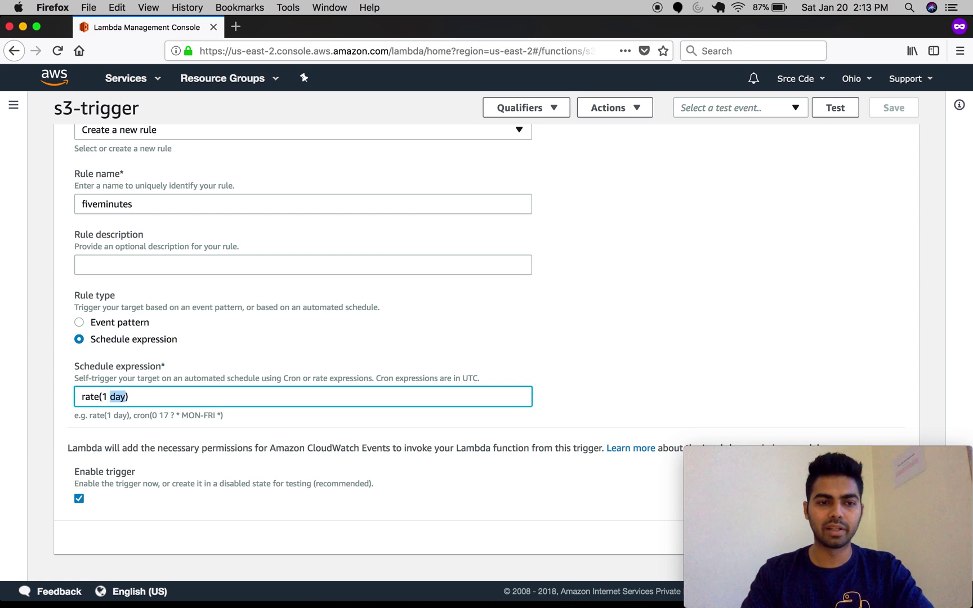
key("Right")
key("shift+Left")
key("shift+Left")
key("shift+Left")
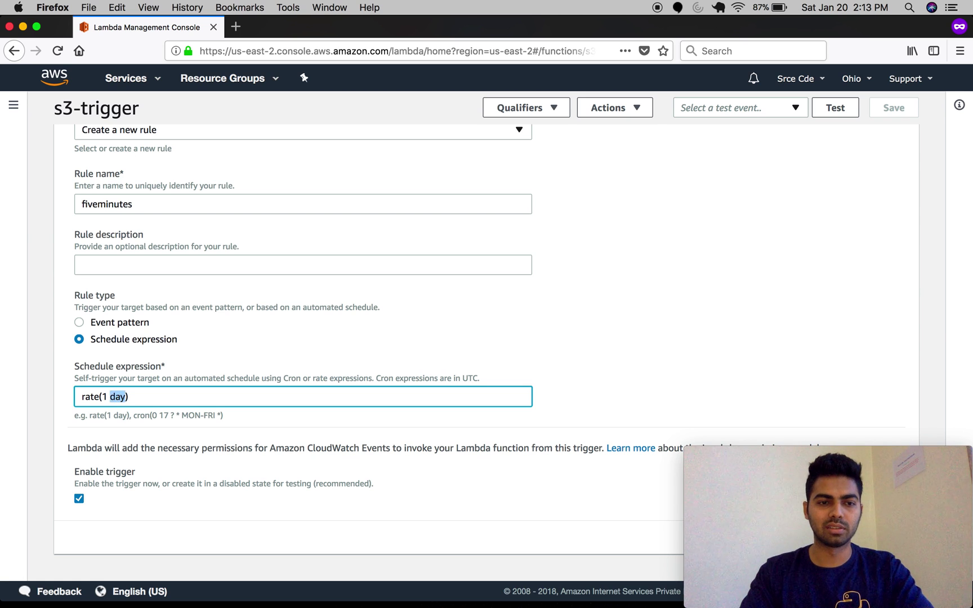
key("Left")
key("Left")
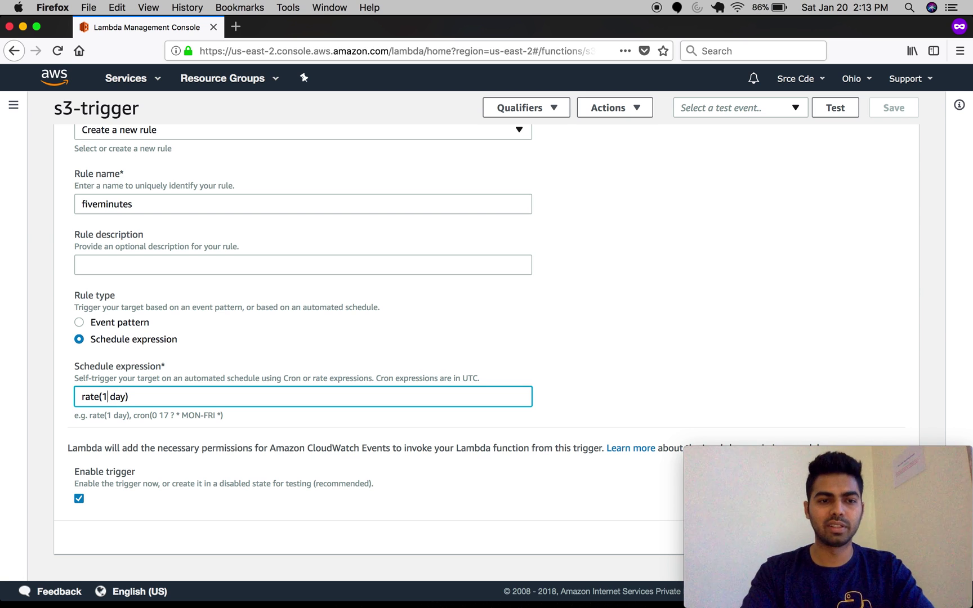
key("BackSpace")
type("2 day")
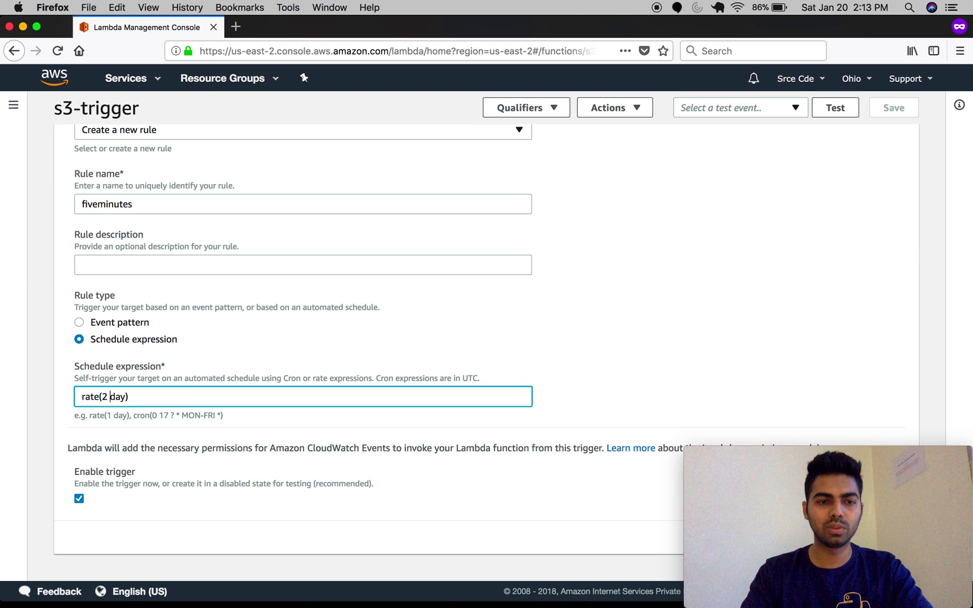
type("s")
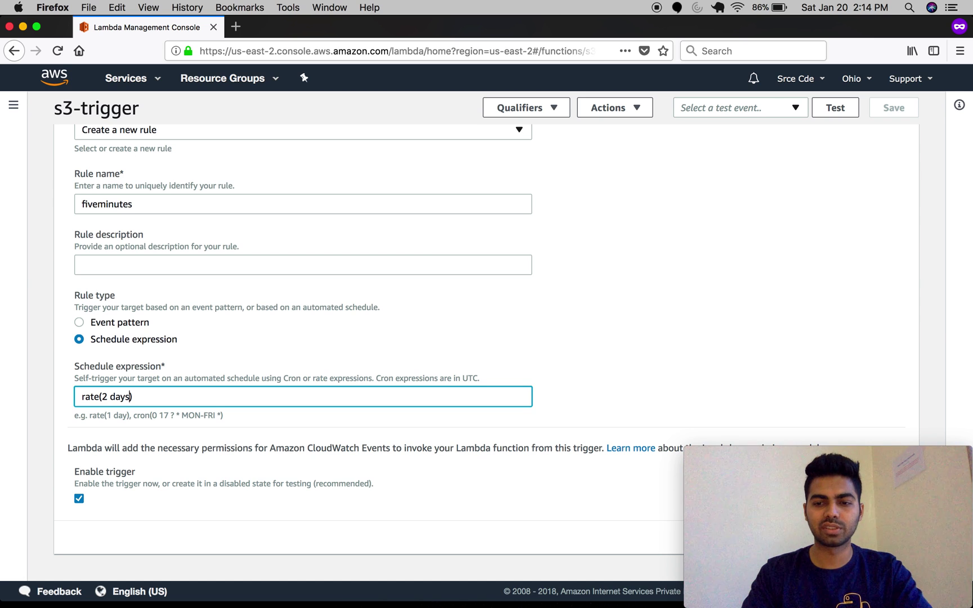
key("shift+Left")
key("shift+Left")
key("shift+Left")
key("shift+Left")
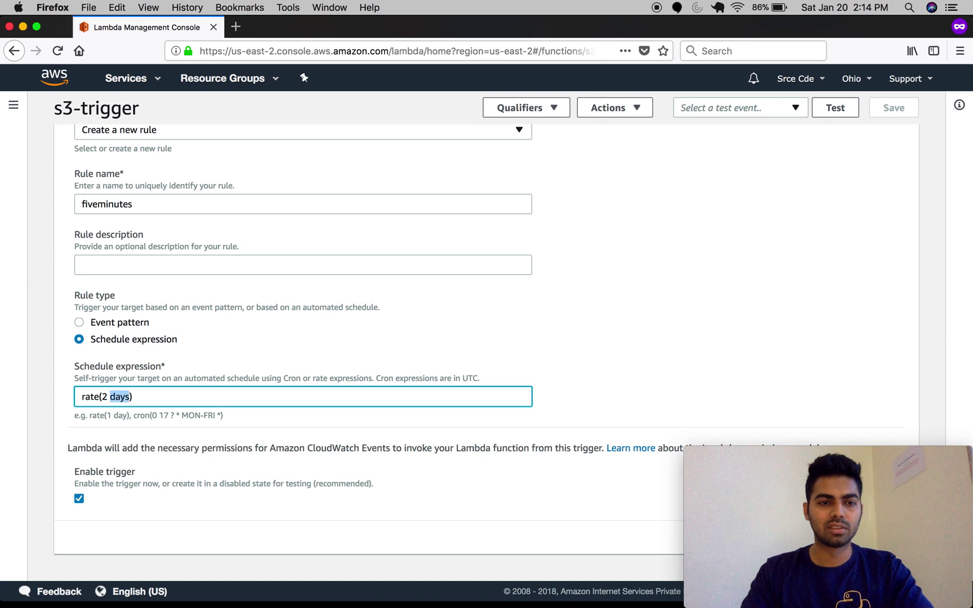
key("shift+Left")
key("shift+Left")
type("5 minutes")
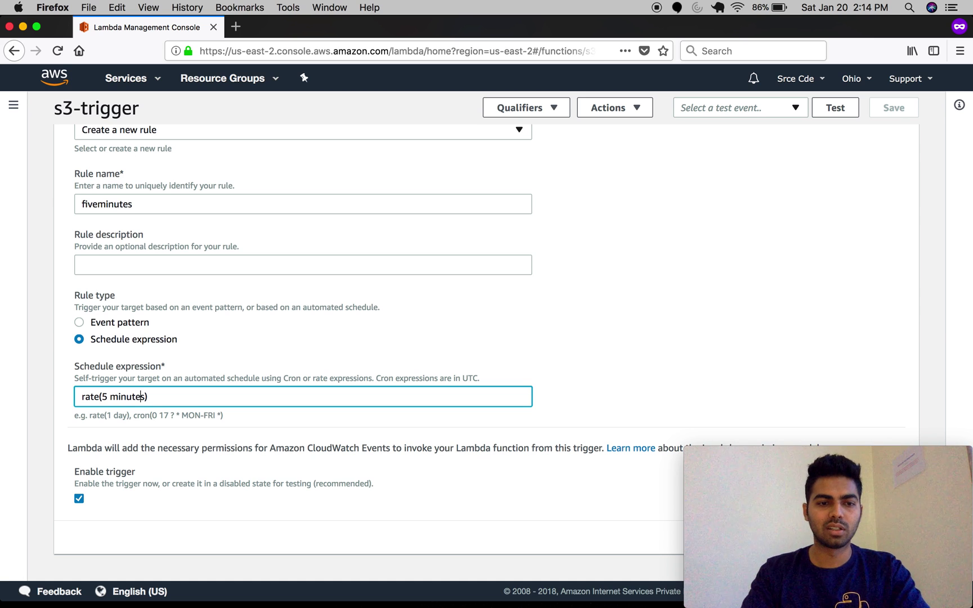
key("Left")
key("shift+Left")
key("shift+Left")
key("shift+Left")
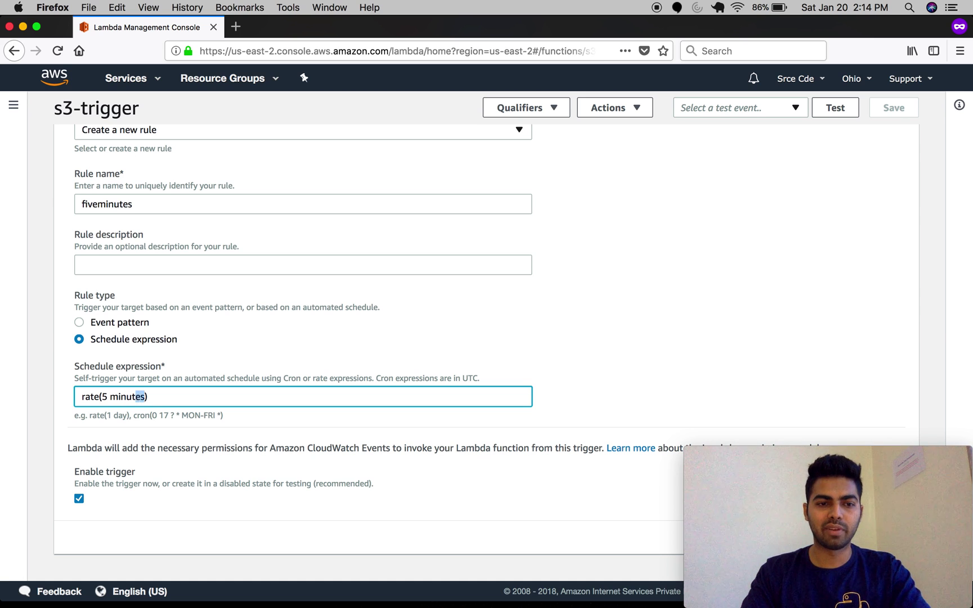
key("shift+Left")
key("shift+Left")
key("shift+Left")
key("shift+Left")
type("hou")
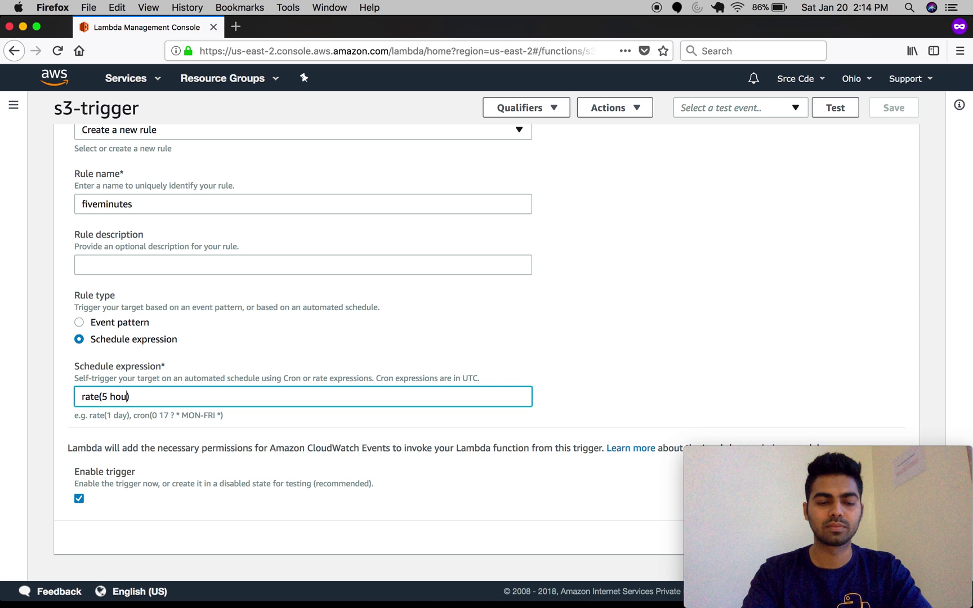
type("rs")
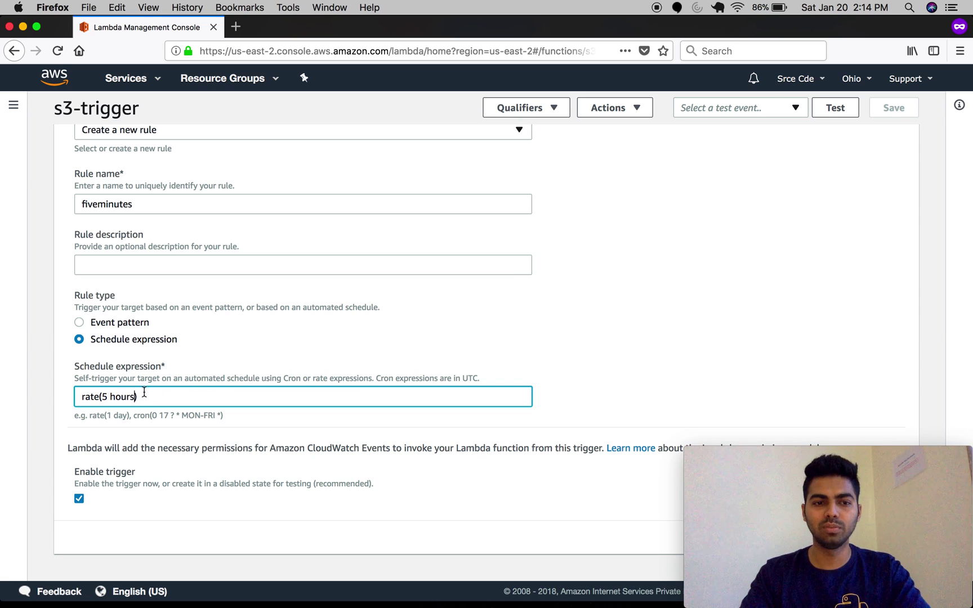
left_click_drag(146, 399, 27, 390)
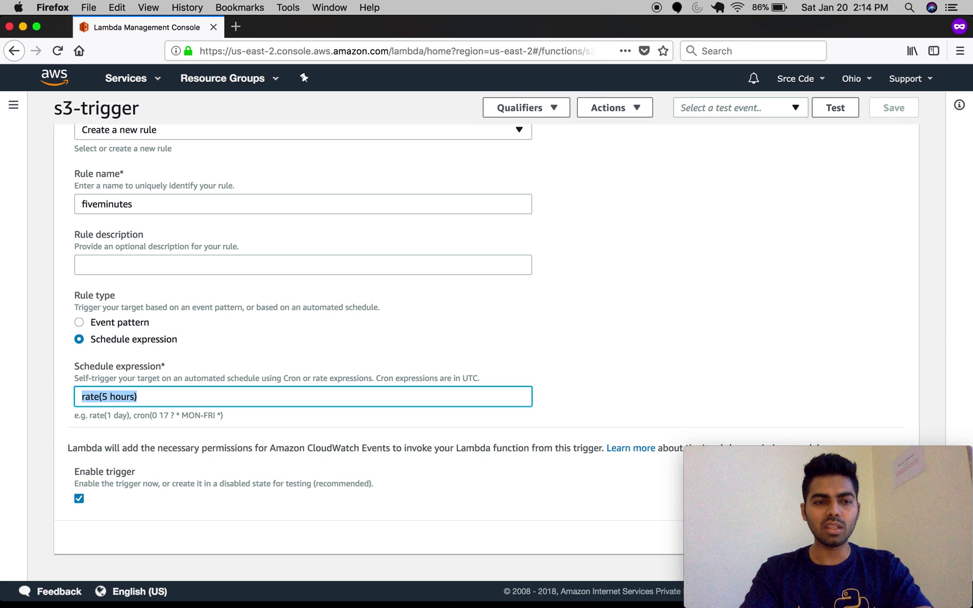
key("BackSpace")
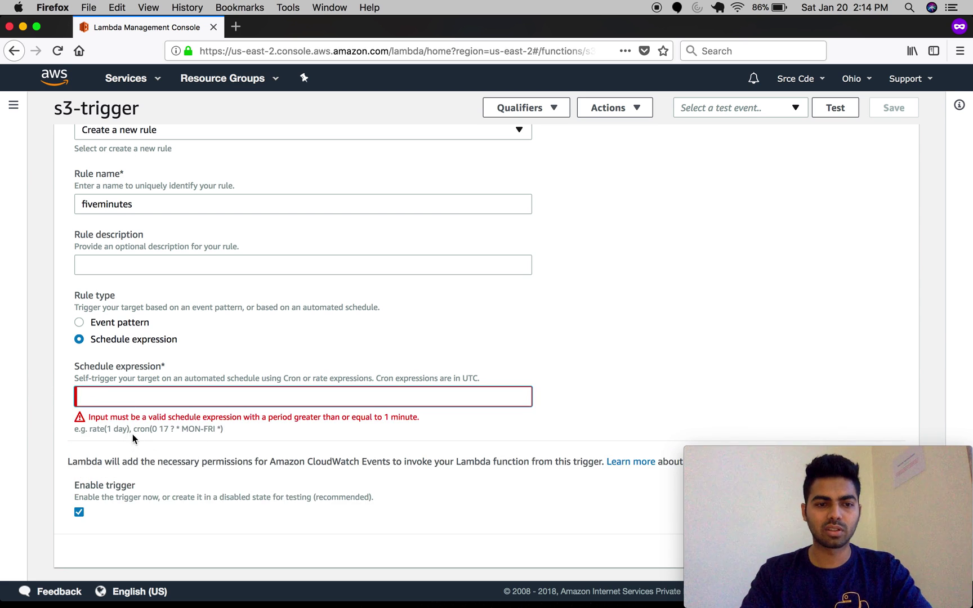
left_click_drag(133, 429, 224, 431)
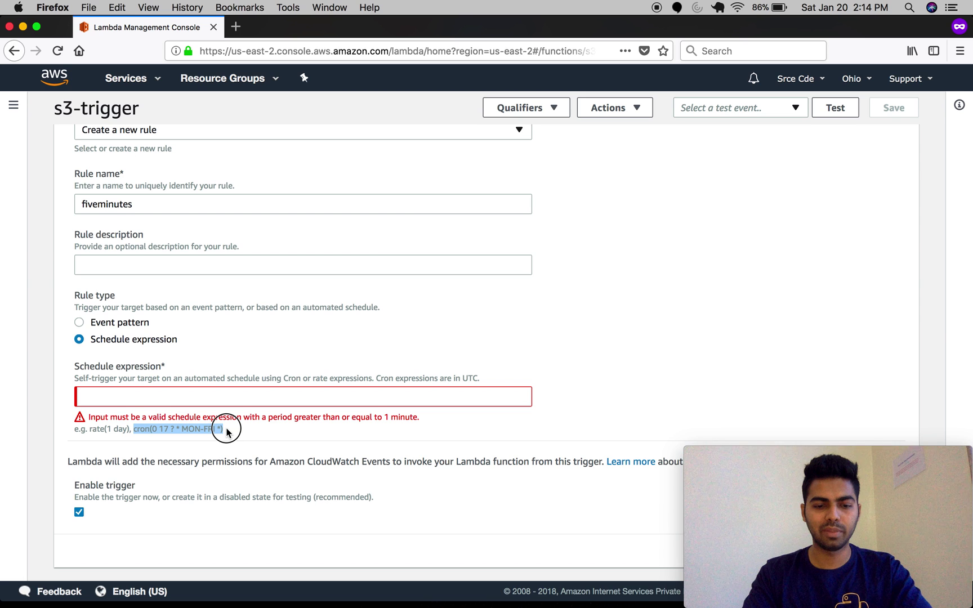
key("super+c")
left_click(168, 397)
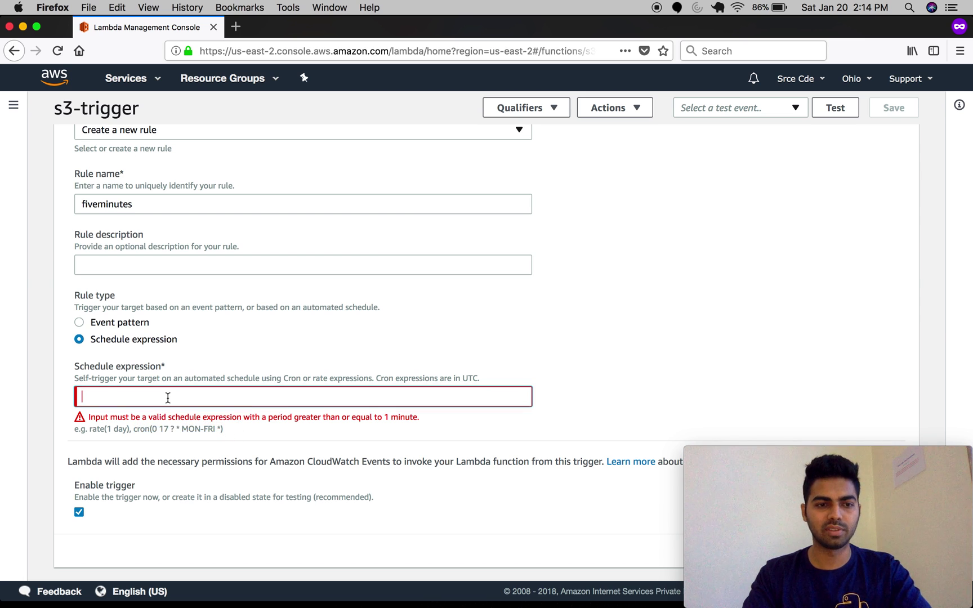
key("super+v")
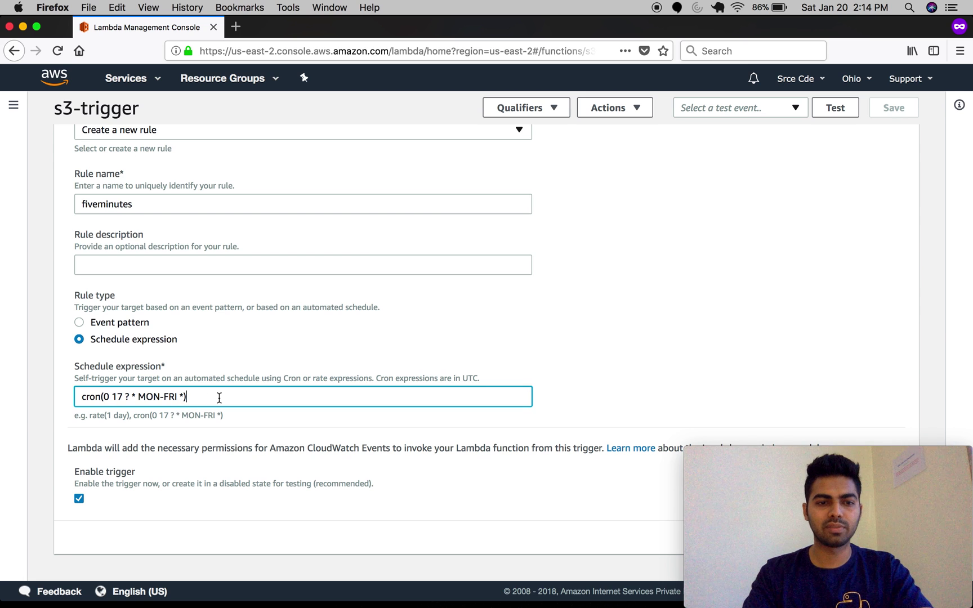
left_click(105, 397)
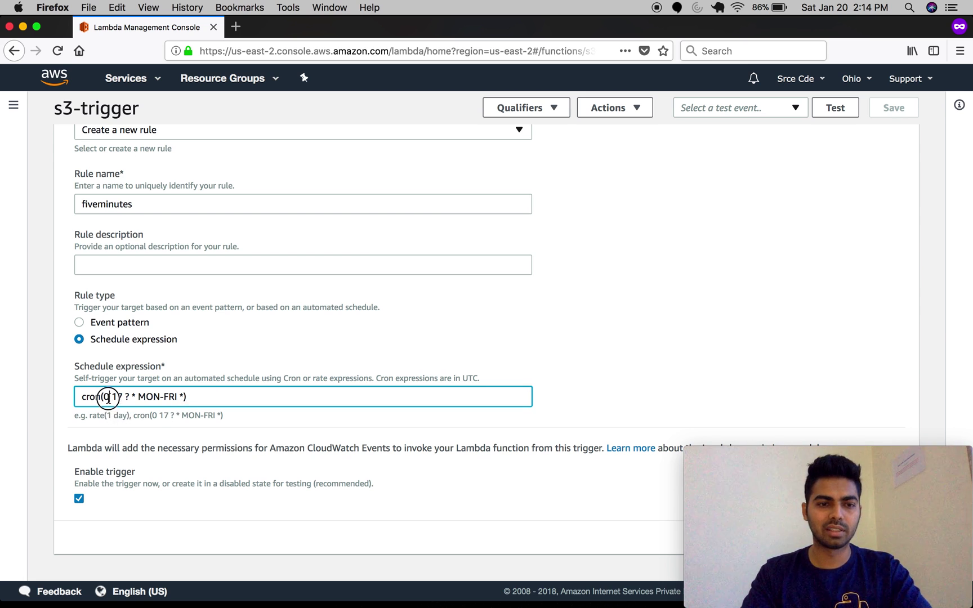
left_click_drag(112, 396, 126, 396)
left_click(125, 396)
double_click(127, 395)
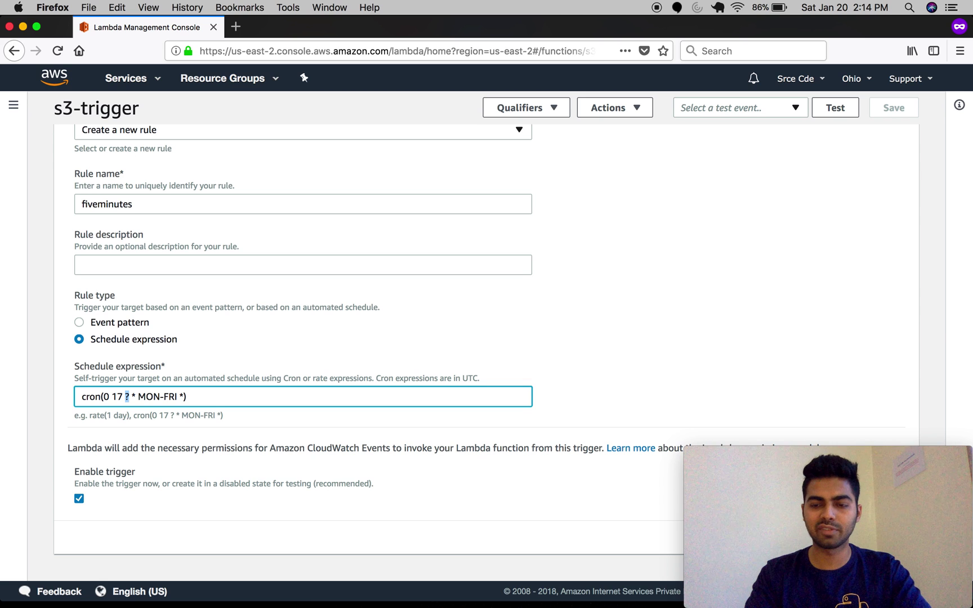
left_click(126, 396)
double_click(133, 396)
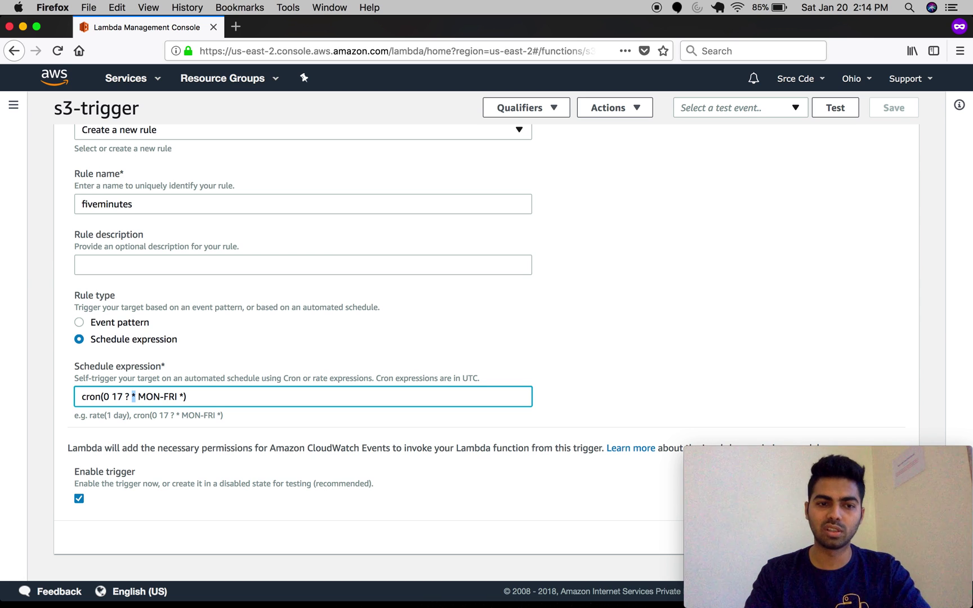
key("Right")
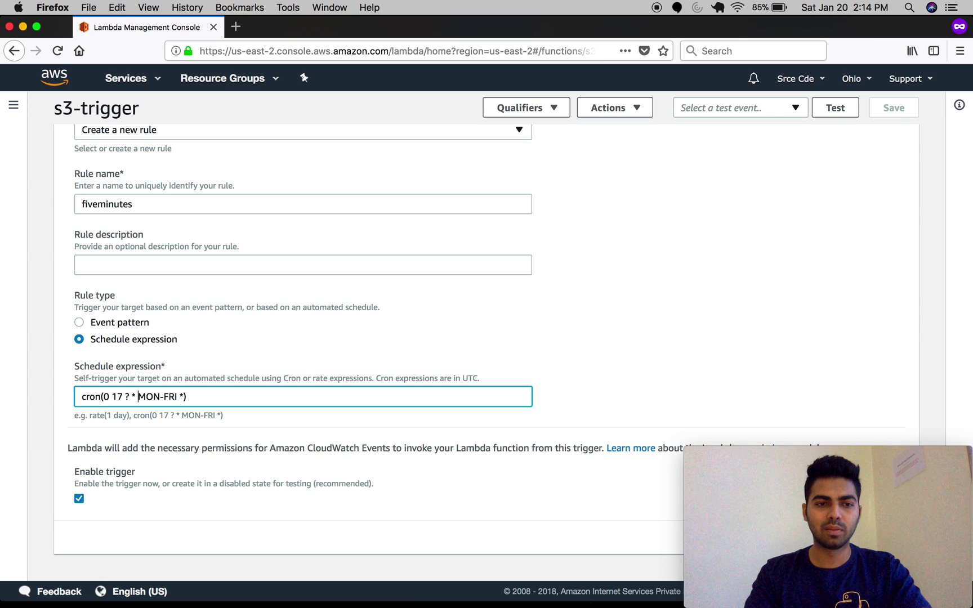
key("shift+Right")
key("shift+Right")
key("shift+Right")
key("shift+Right")
key("shift+Right")
key("shift+Right")
key("shift+Right")
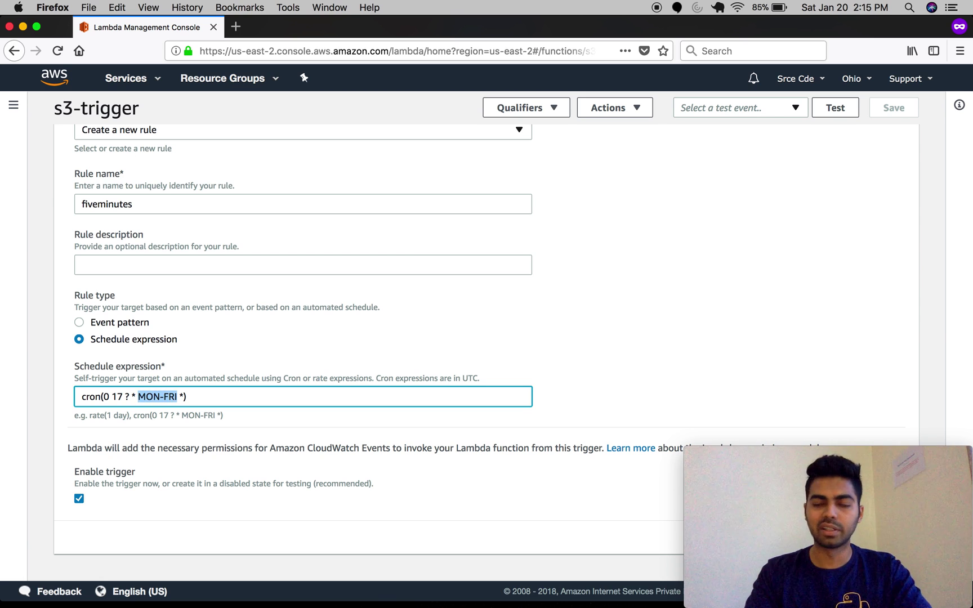
left_click(180, 396)
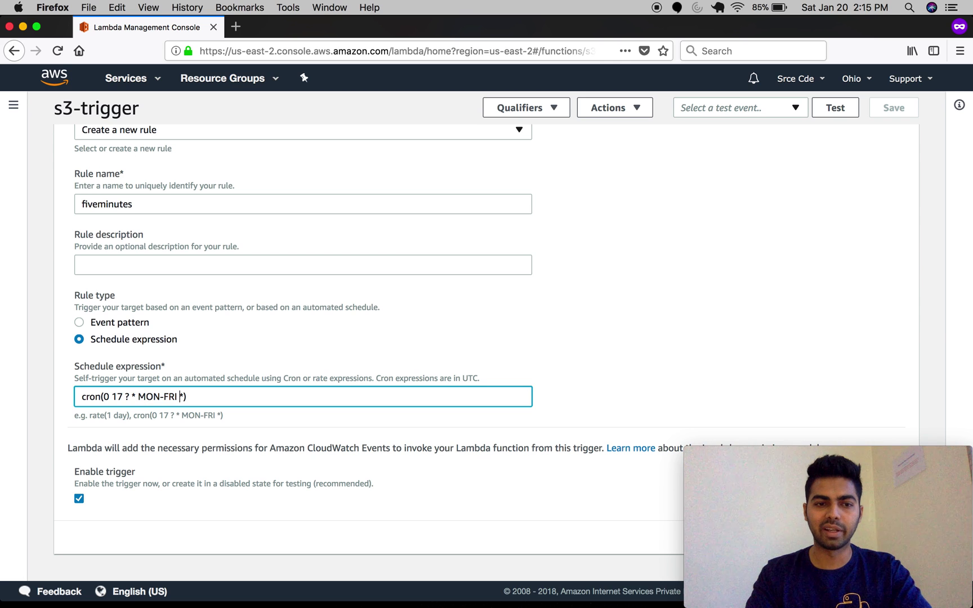
left_click_drag(178, 396, 184, 397)
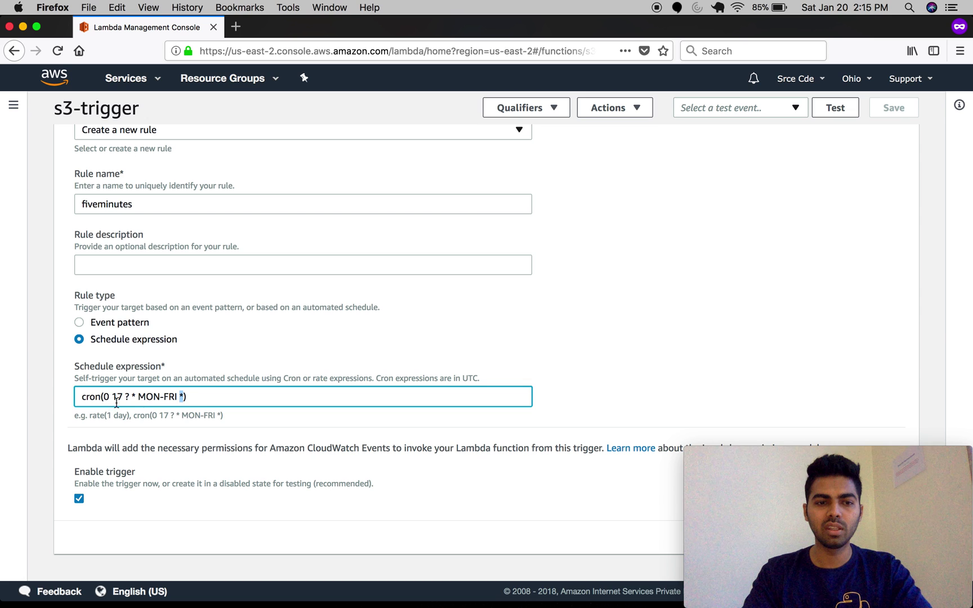
left_click(251, 374)
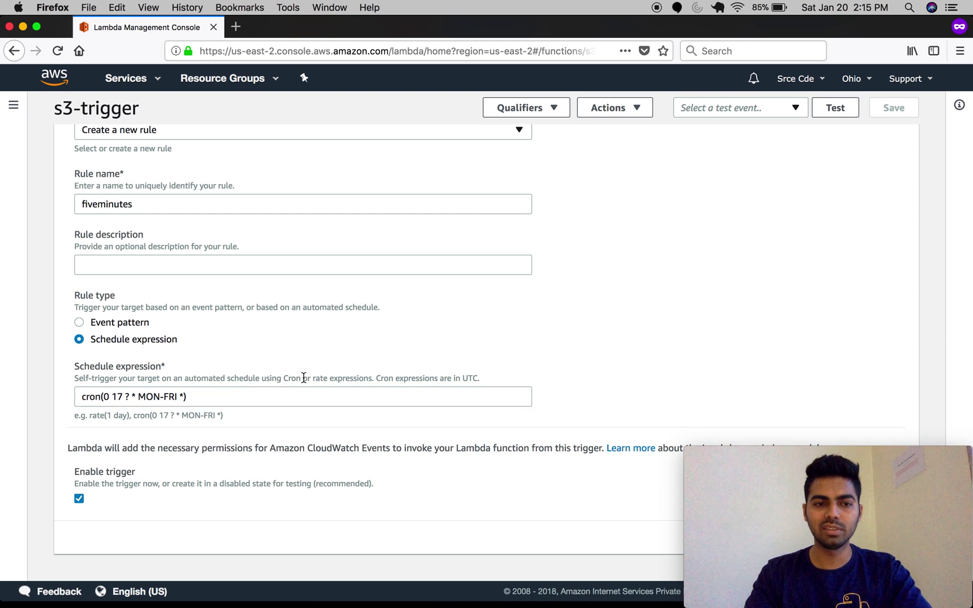
left_click(116, 401)
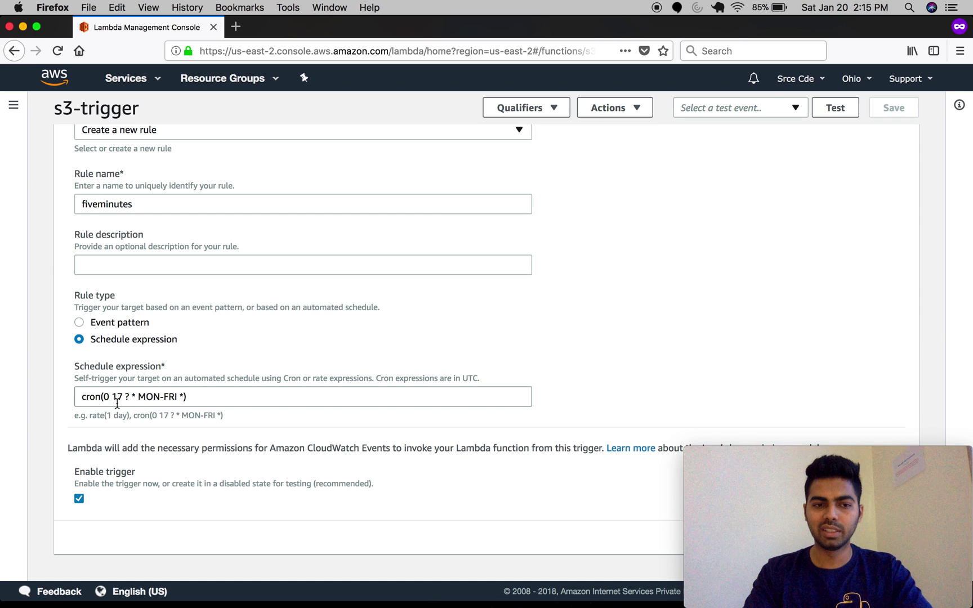
left_click(134, 412)
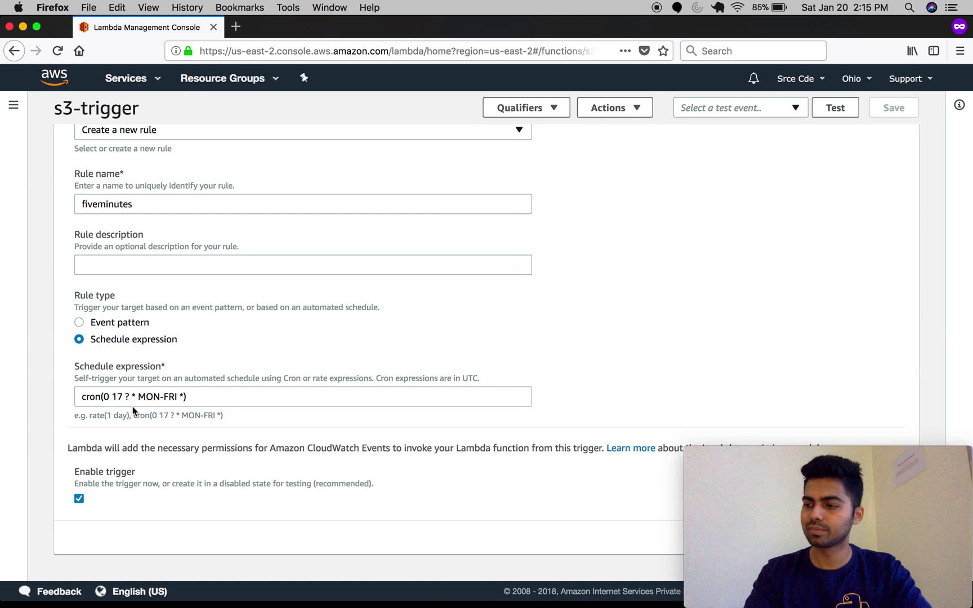
left_click(131, 399)
left_click(131, 399)
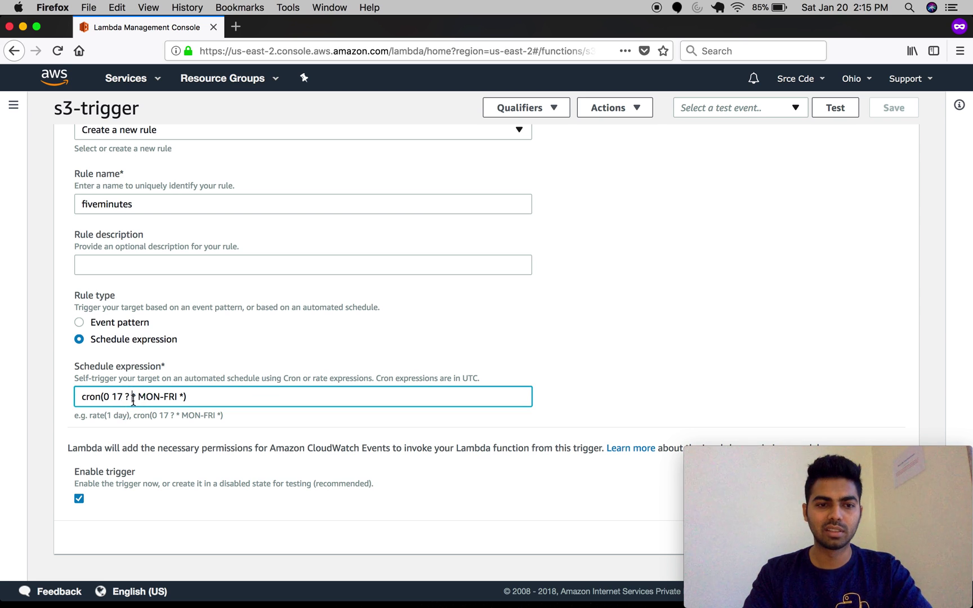
double_click(133, 397)
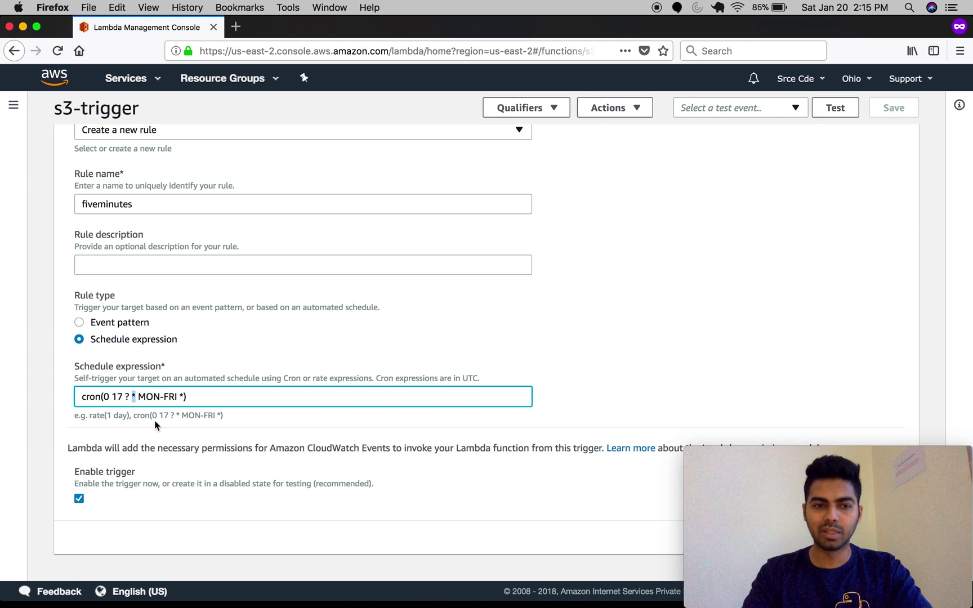
double_click(141, 397)
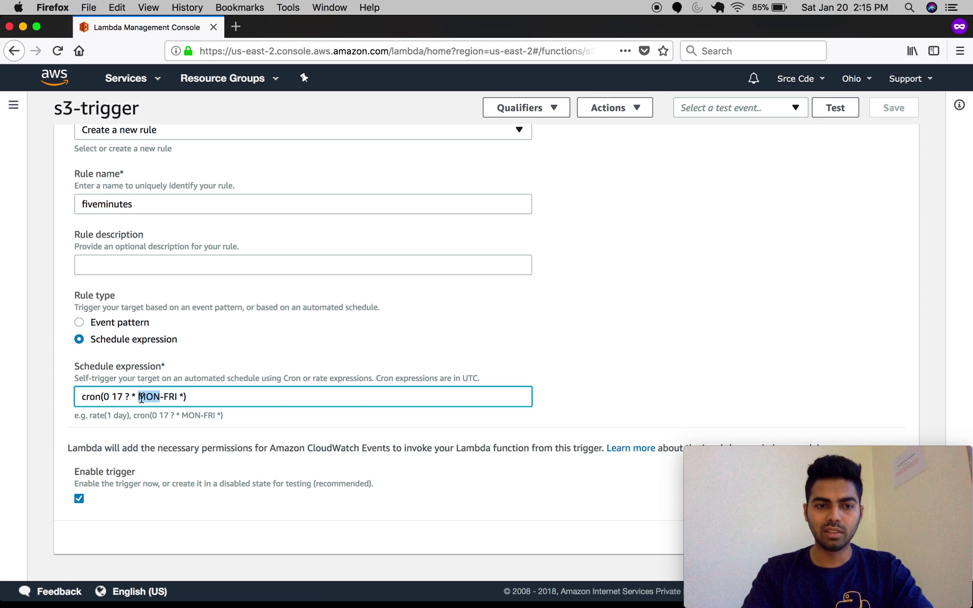
left_click_drag(156, 396, 175, 400)
left_click(176, 401)
double_click(186, 398)
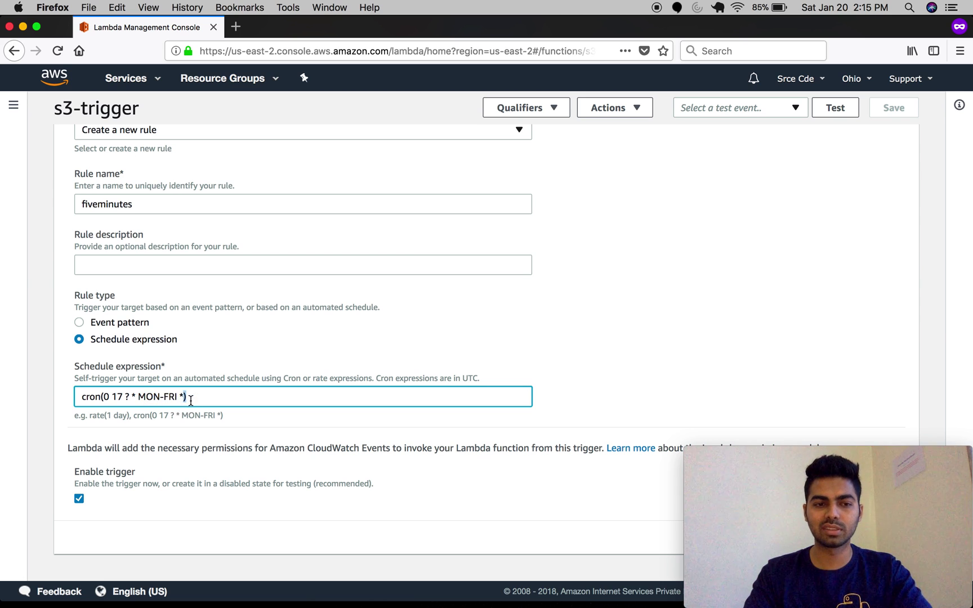
left_click(186, 396)
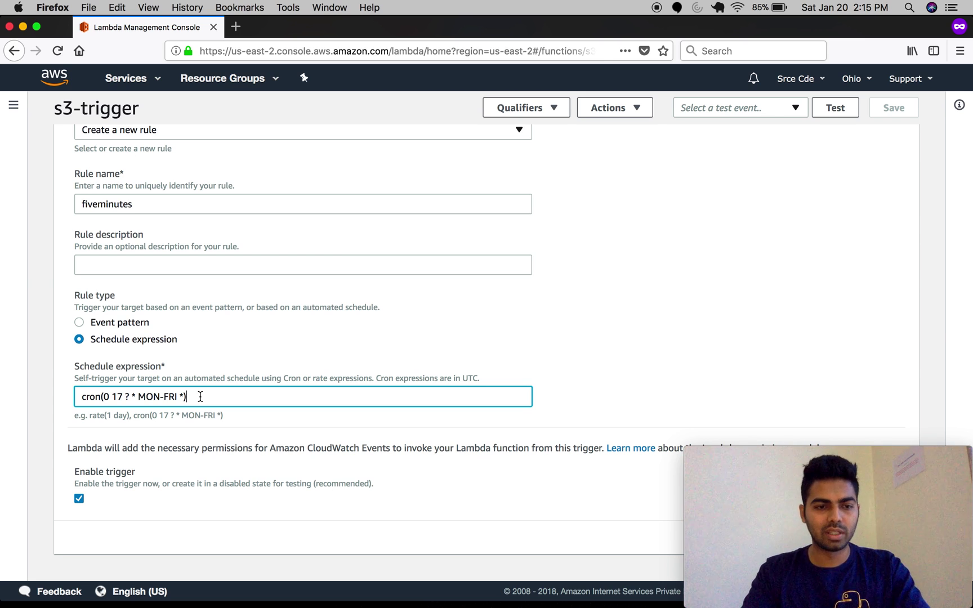
Step: Replace the cron expression with rate(5 minutes) and zoom out to view the whole form
key("super+a")
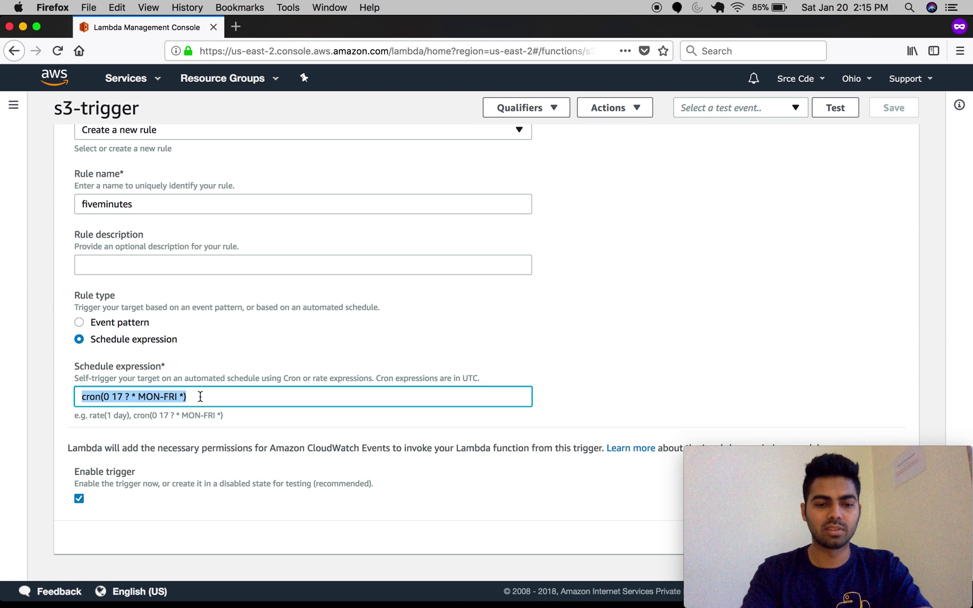
type("rate(5 minutes")
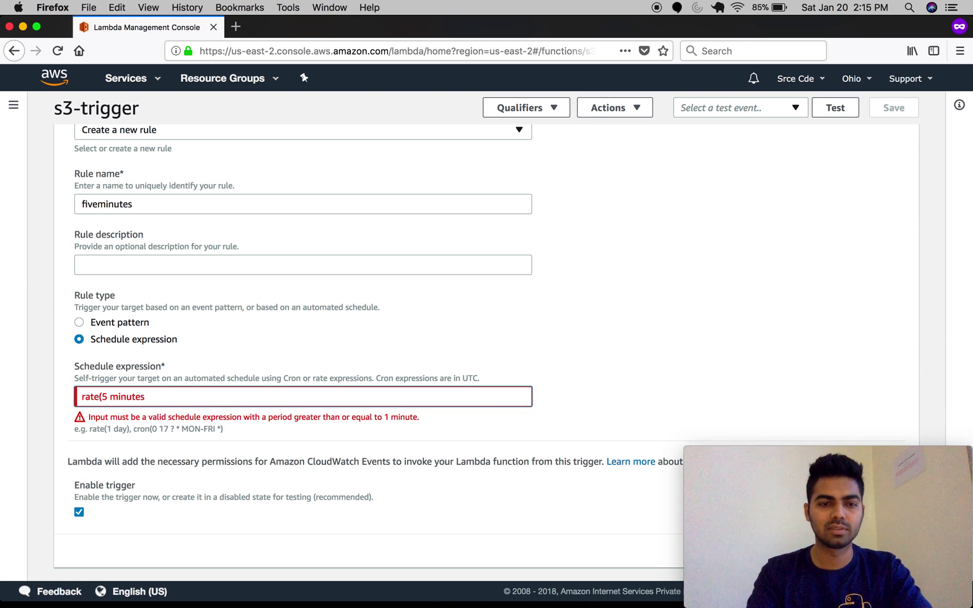
type(")")
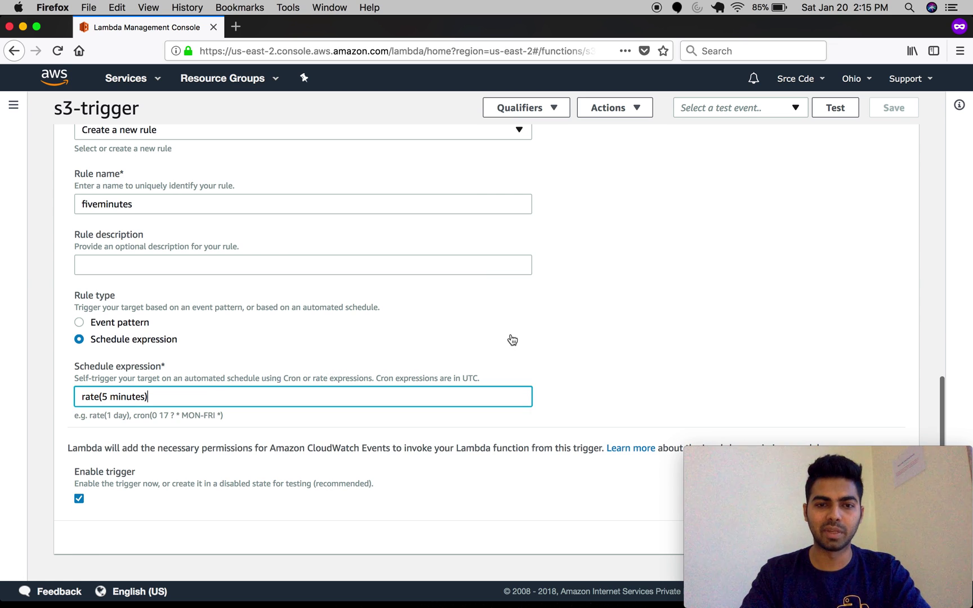
key("super+equal")
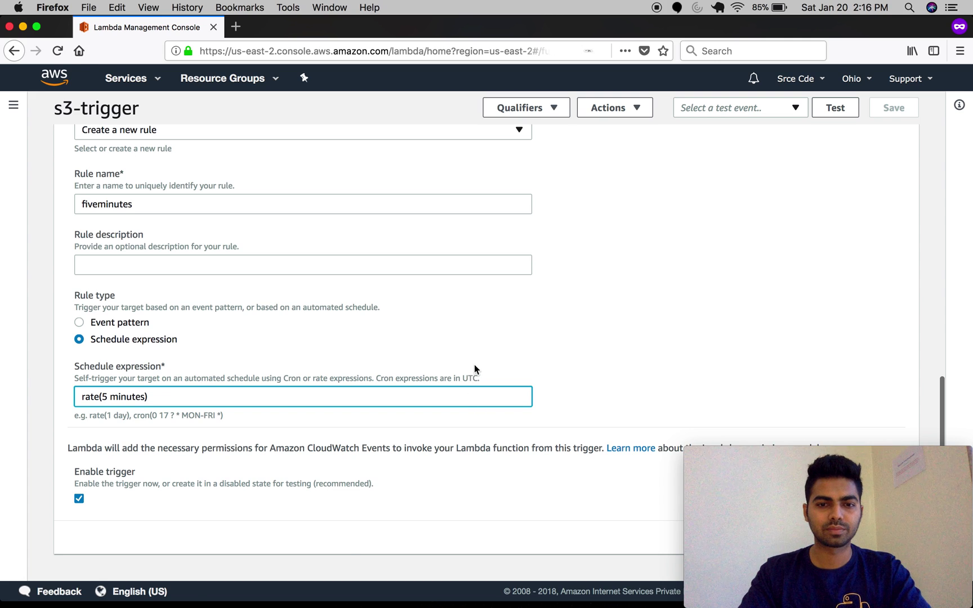
key("super+minus")
key("super+minus")
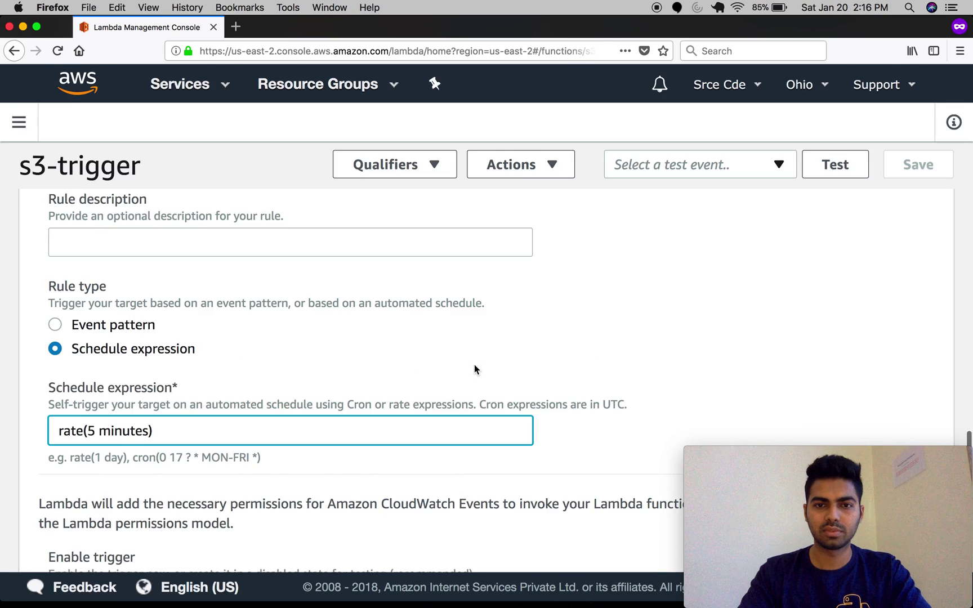
key("super+minus")
key("super+minus")
key("super+minus")
scroll(474, 369, "down", 2)
scroll(474, 369, "up", 5)
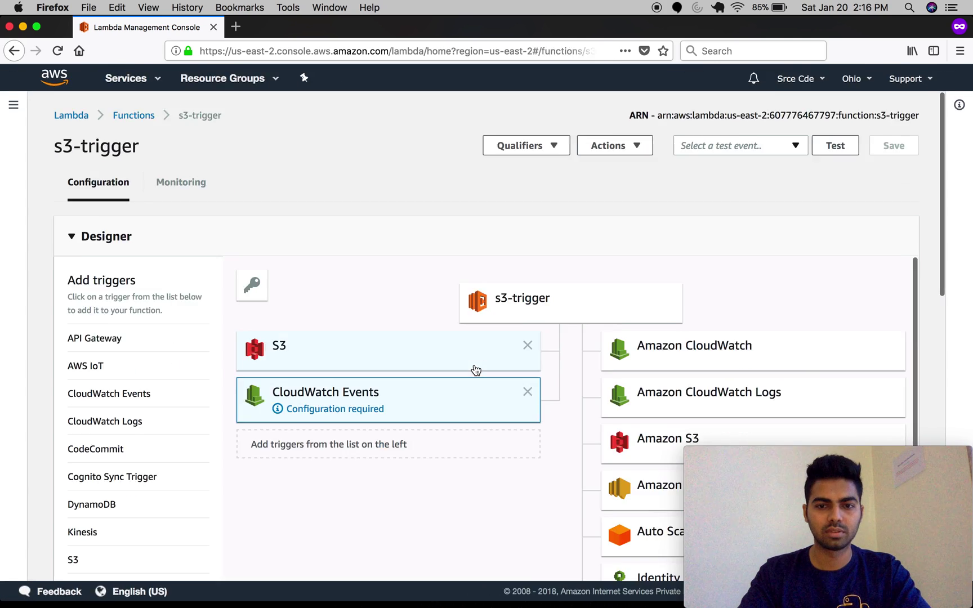
scroll(474, 363, "down", 1)
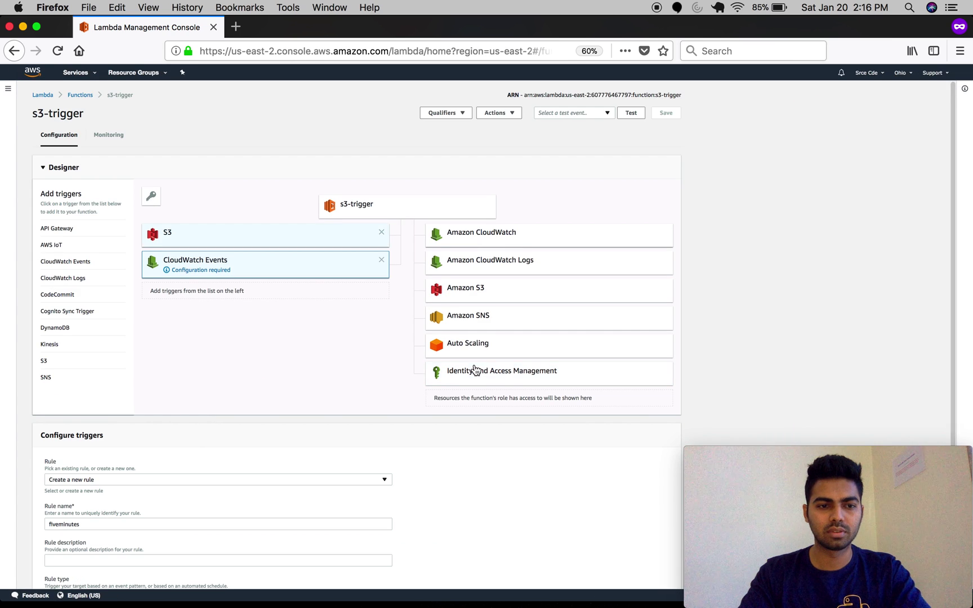
scroll(474, 364, "down", 3)
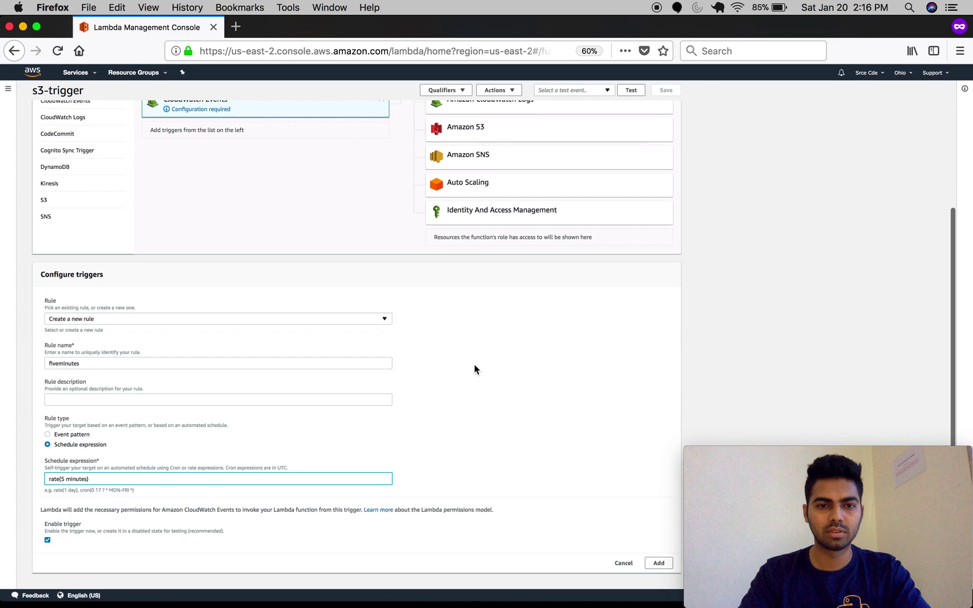
Step: Add the configured fiveminutes CloudWatch Events trigger to s3-trigger
left_click(659, 562)
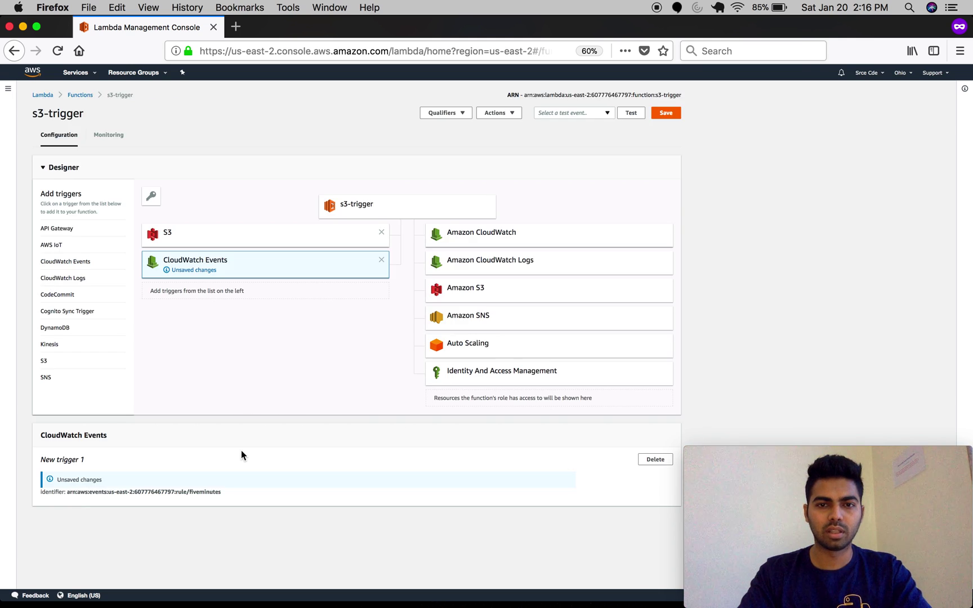
Step: Save s3-trigger and confirm the fiveminutes trigger shows Saved and Enabled
left_click(672, 114)
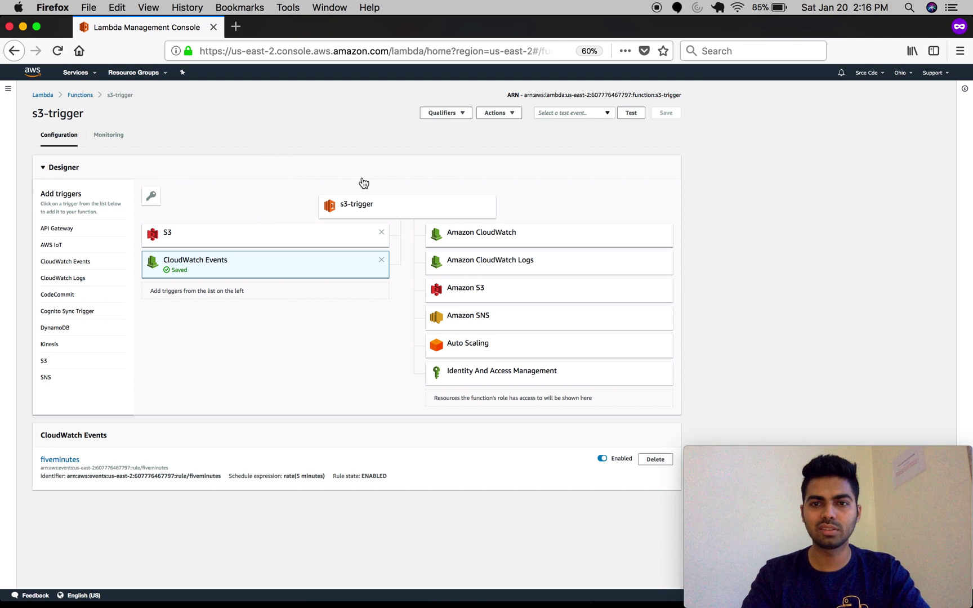
key("super+equal")
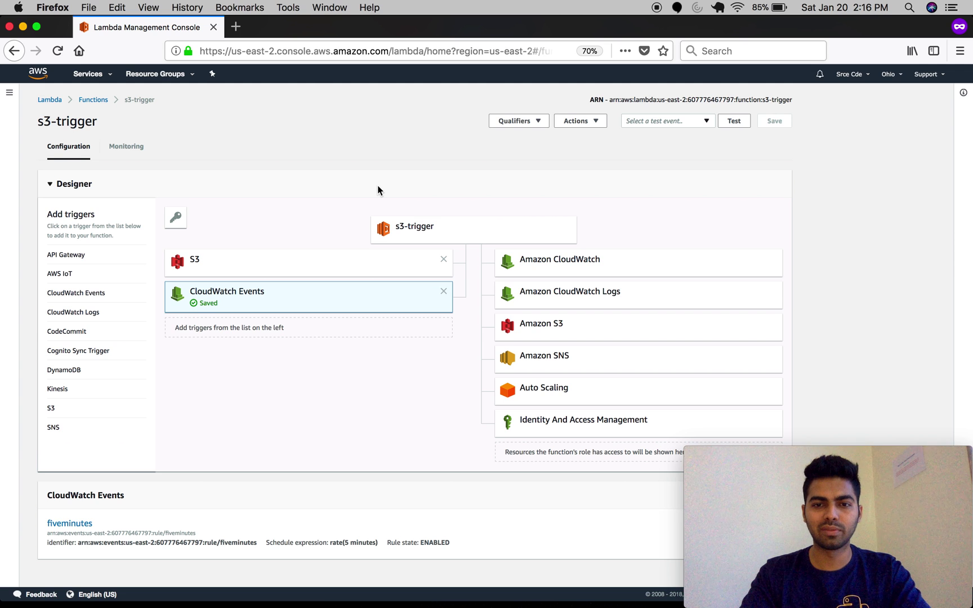